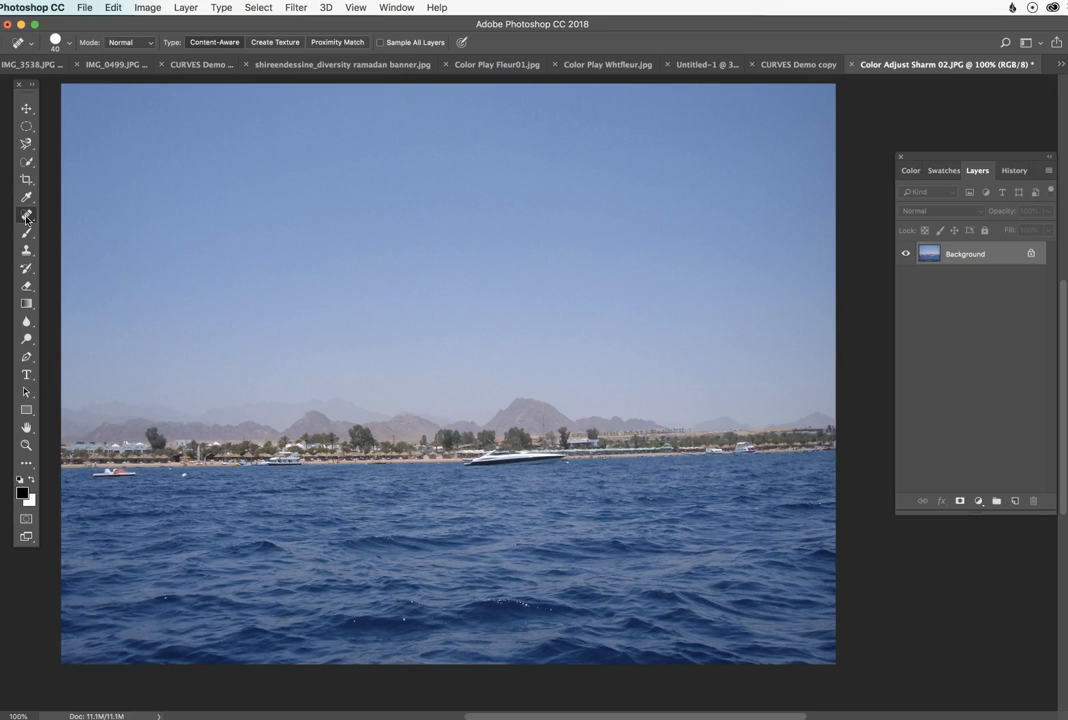
pyautogui.moveTo(27, 218)
pyautogui.mouseDown()
pyautogui.moveTo(95, 216)
pyautogui.moveTo(95, 265)
pyautogui.moveTo(23, 232)
pyautogui.moveTo(25, 218)
pyautogui.mouseUp()
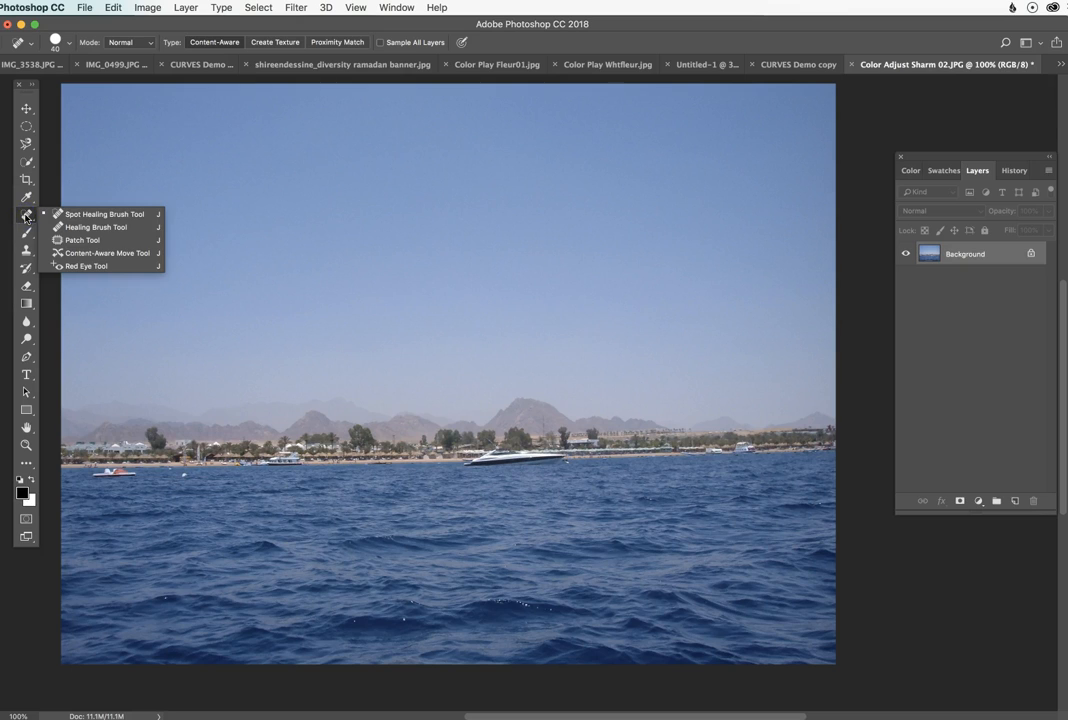
pyautogui.click(25, 216)
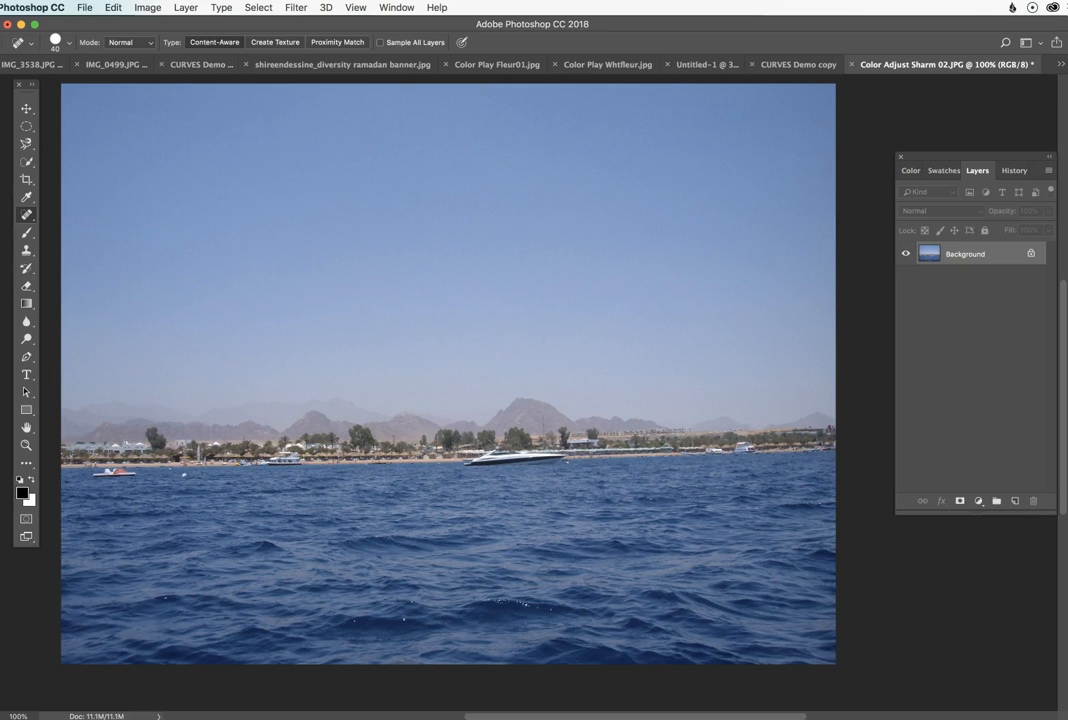
pyautogui.hscroll(-10, 548, 570)
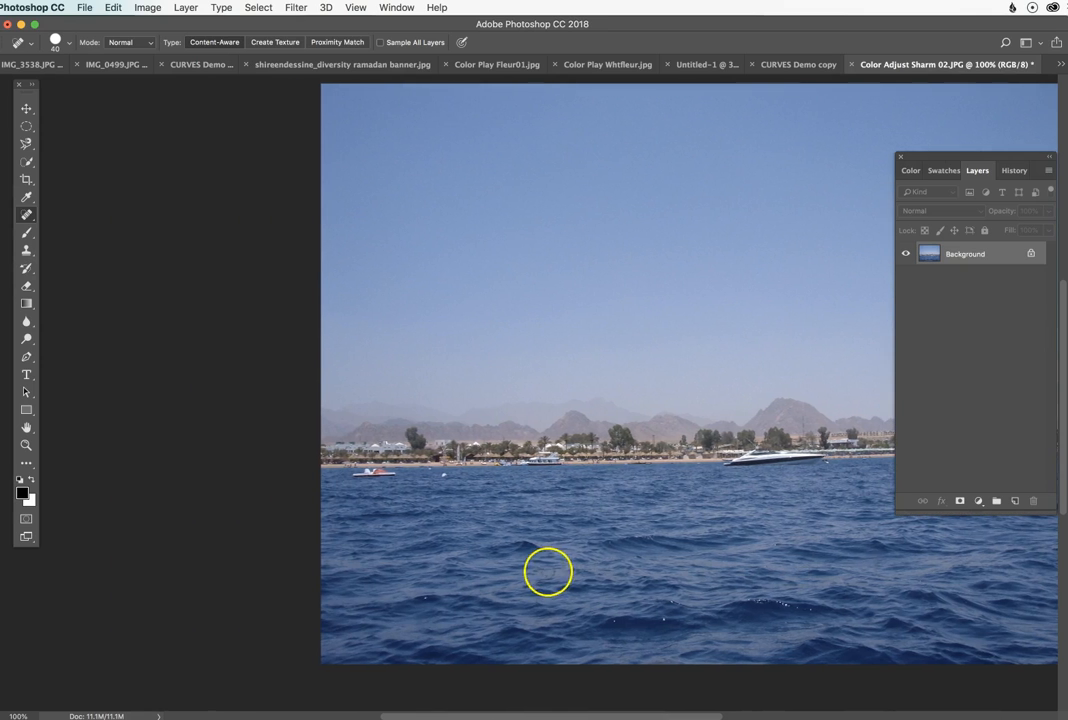
pyautogui.moveTo(494, 516)
pyautogui.mouseDown()
pyautogui.moveTo(403, 517)
pyautogui.moveTo(398, 546)
pyautogui.mouseUp()
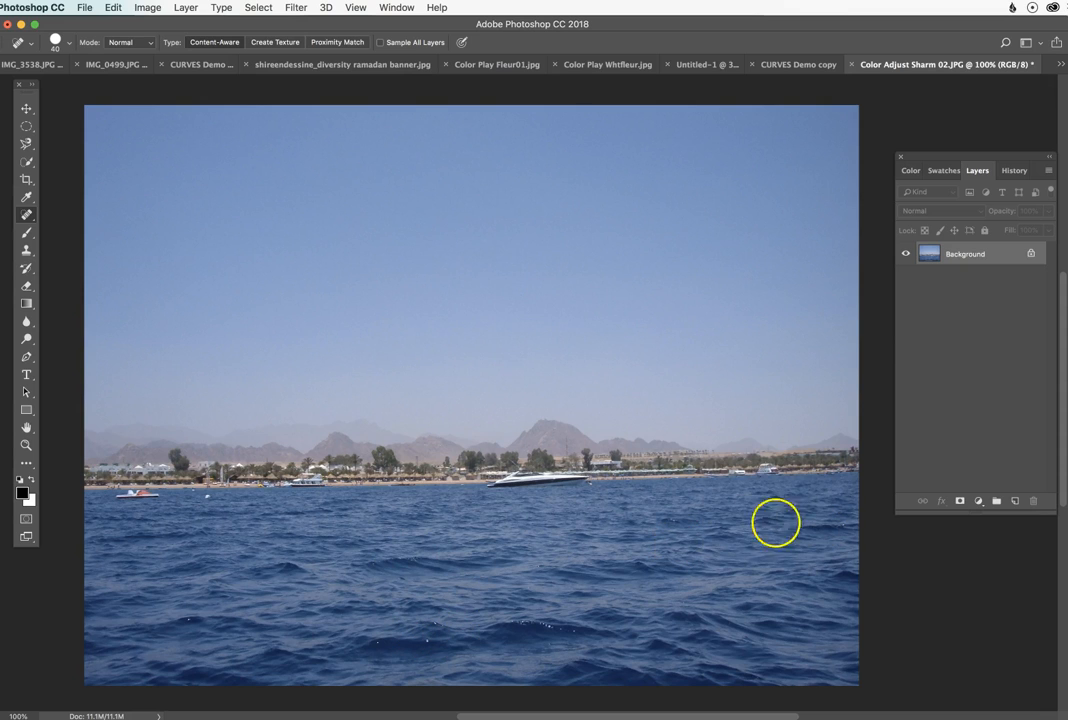
pyautogui.scroll(1, 490, 597)
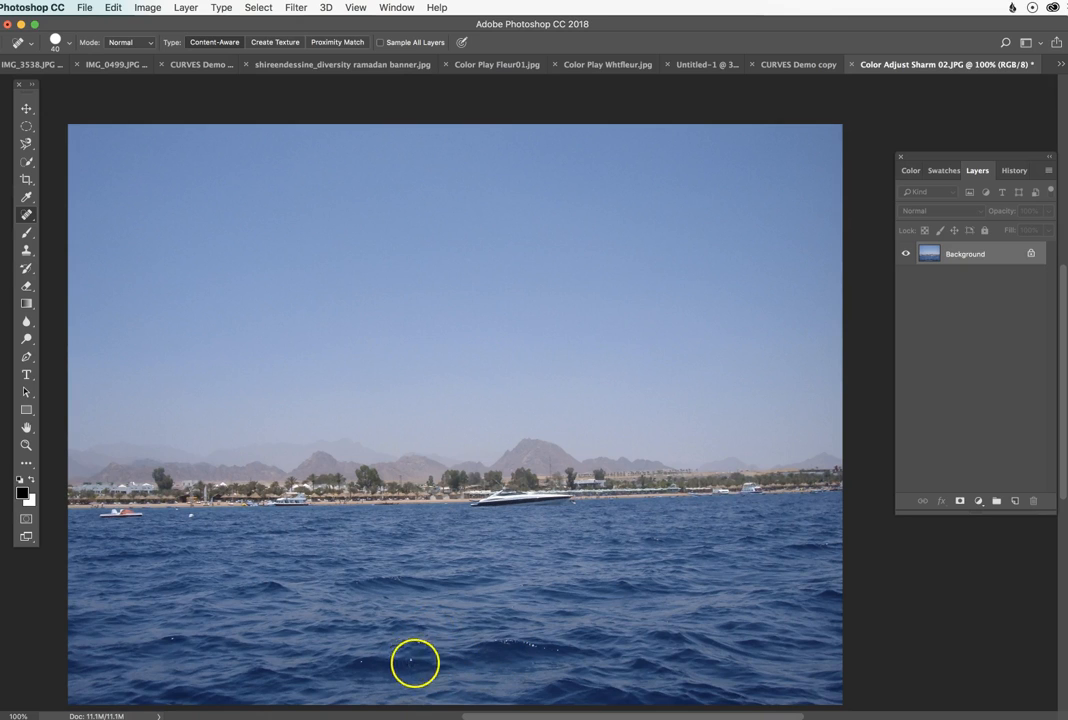
pyautogui.scroll(2, 415, 652)
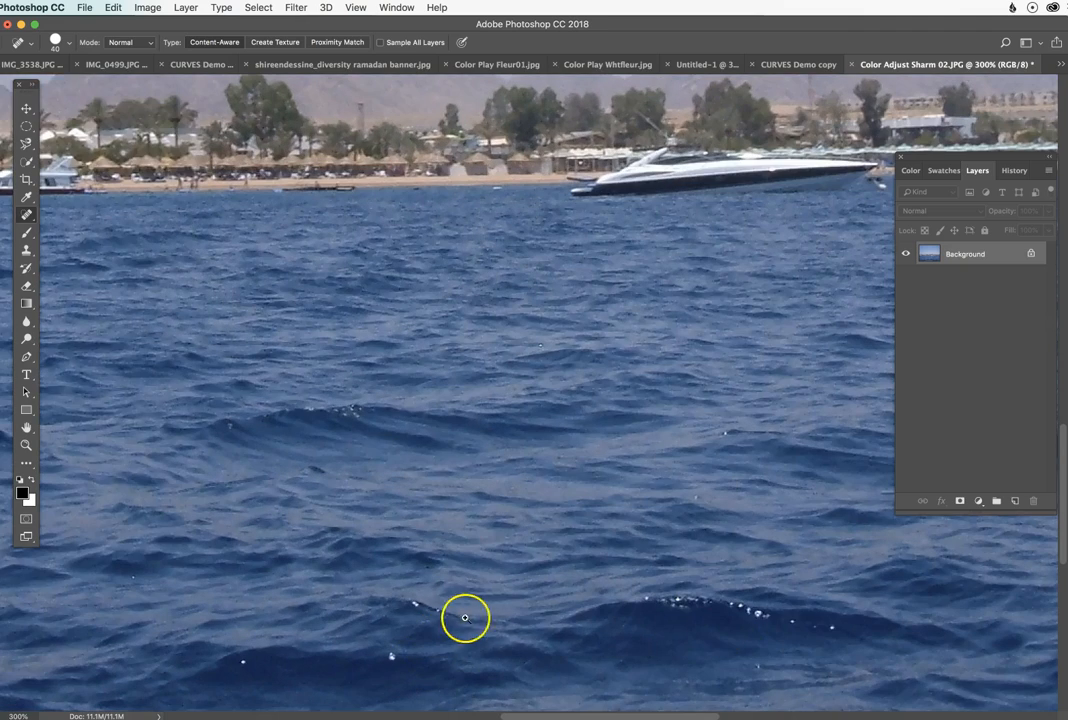
pyautogui.keyDown('alt'); pyautogui.click(456, 568); pyautogui.keyUp('alt')
pyautogui.keyDown('alt'); pyautogui.click(456, 568); pyautogui.keyUp('alt')
pyautogui.moveTo(491, 472)
pyautogui.mouseDown()
pyautogui.moveTo(424, 537)
pyautogui.moveTo(417, 627)
pyautogui.mouseUp()
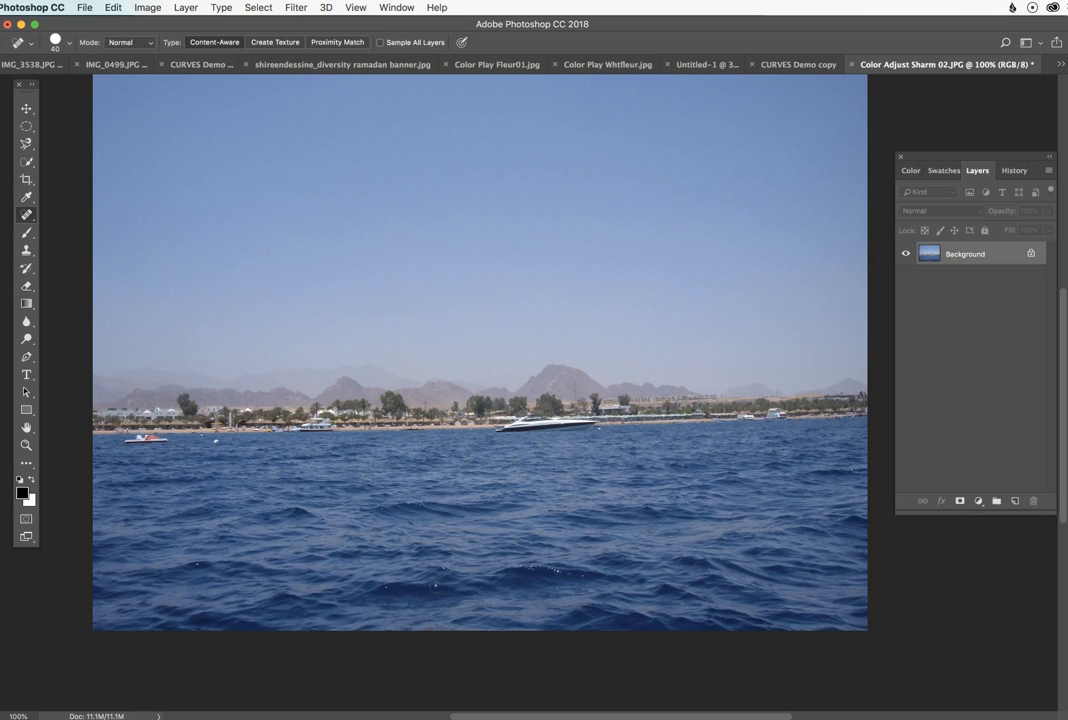
# Remove the white sparkles on the waves and the small white buoy near the shore with the content-aware Spot Healing Brush
pyautogui.click(434, 580)
pyautogui.click(321, 487)
pyautogui.click(198, 563)
pyautogui.moveTo(524, 567); pyautogui.dragTo(572, 568)
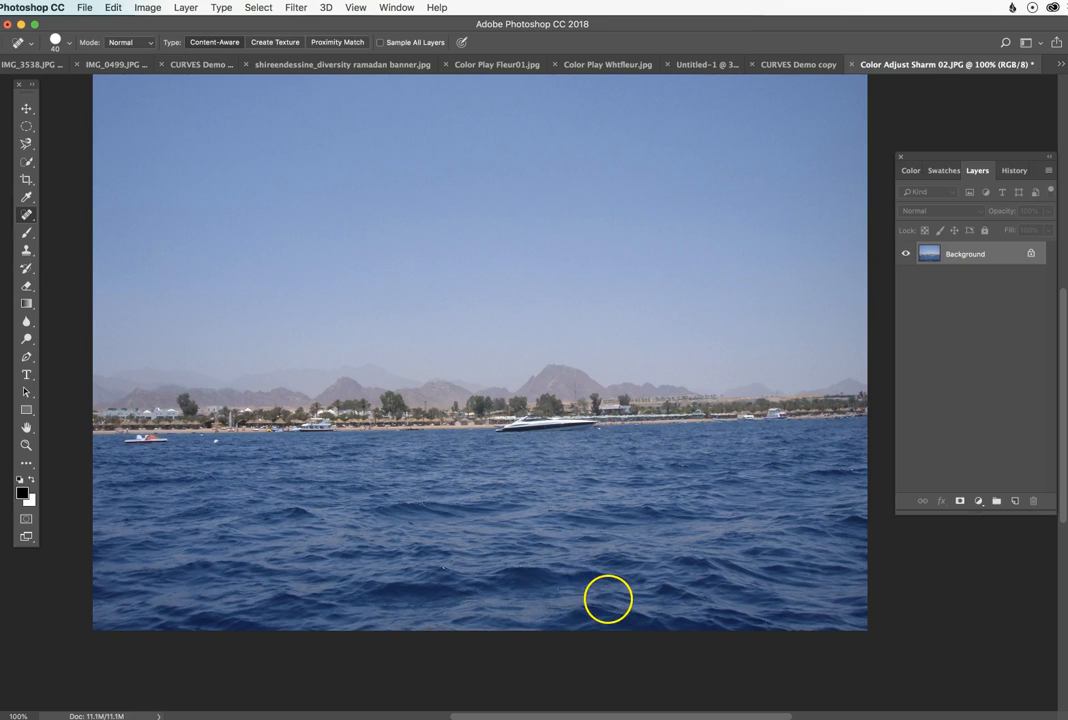
pyautogui.click(520, 564)
pyautogui.moveTo(437, 571); pyautogui.dragTo(456, 574)
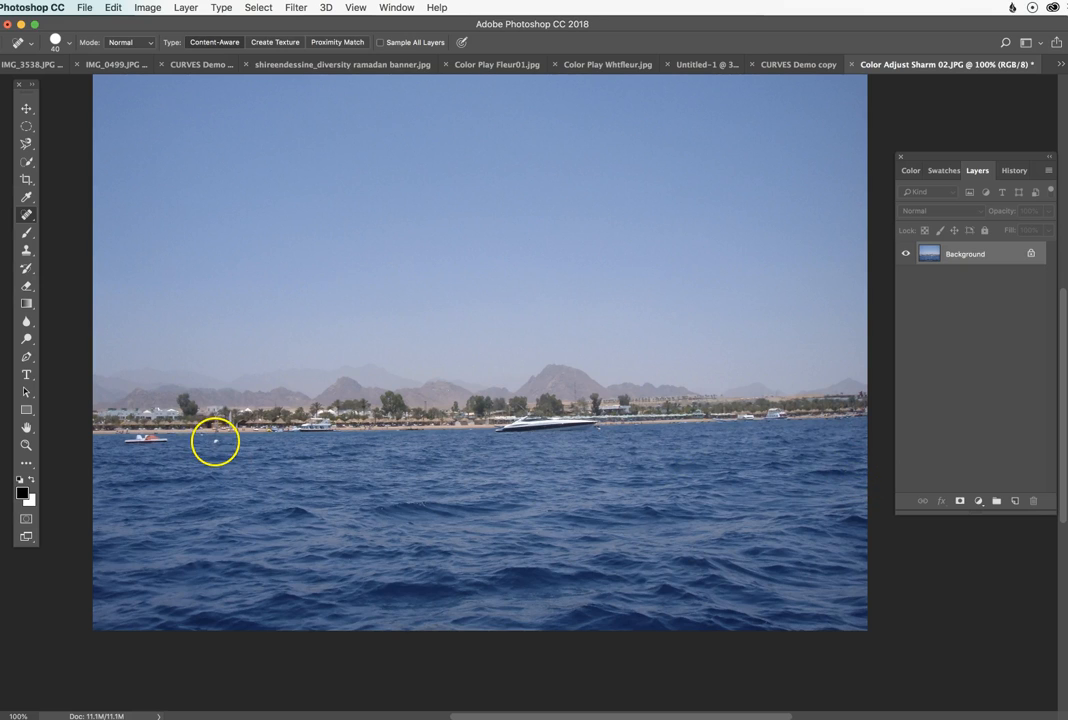
pyautogui.click(216, 441)
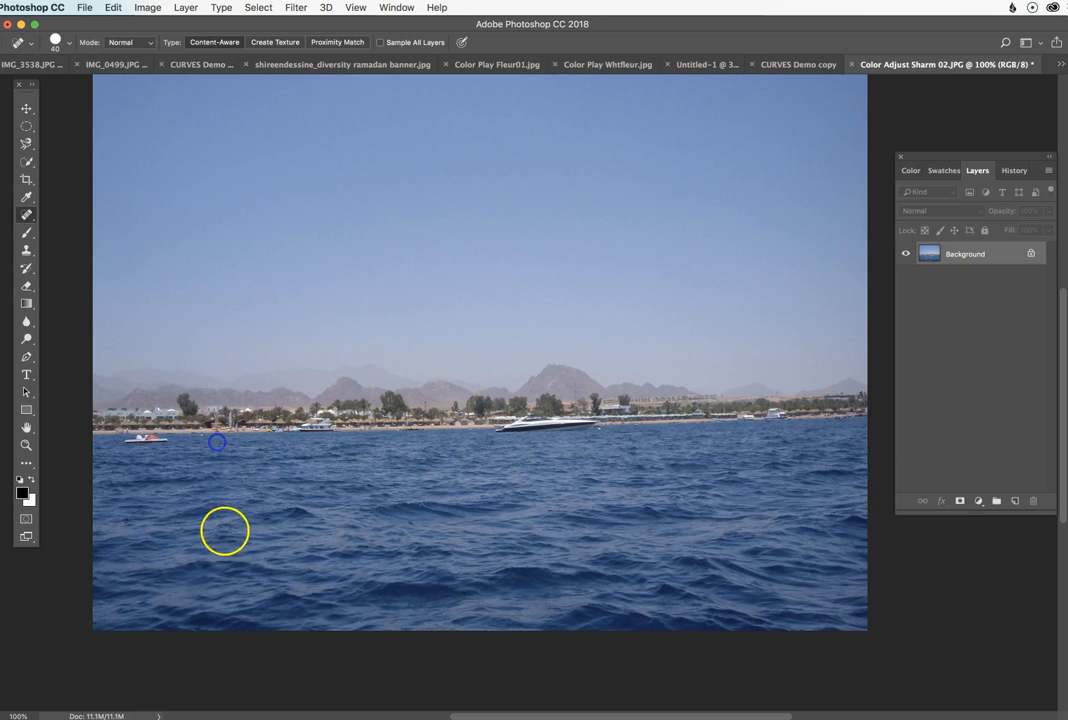
pyautogui.click(201, 438)
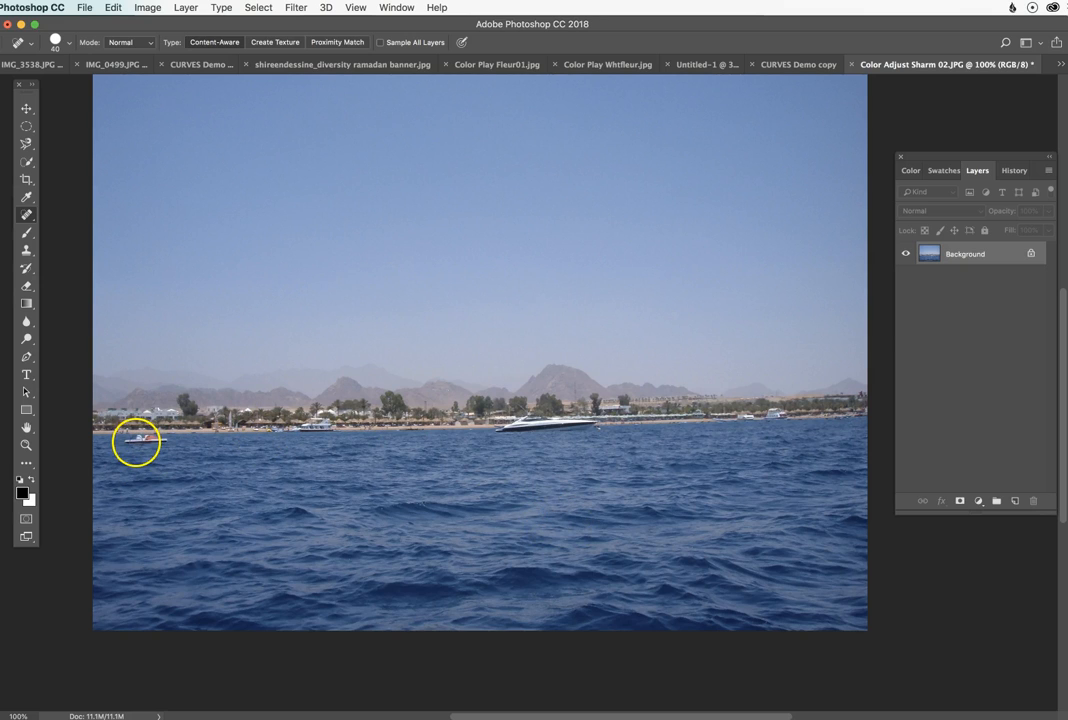
# Try to remove the small red-and-white boat near the shoreline with the Spot Healing Brush
pyautogui.keyDown('super'); pyautogui.click(186, 467); pyautogui.keyUp('super')
pyautogui.moveTo(272, 457); pyautogui.dragTo(333, 457)
pyautogui.moveTo(272, 416); pyautogui.dragTo(180, 415)
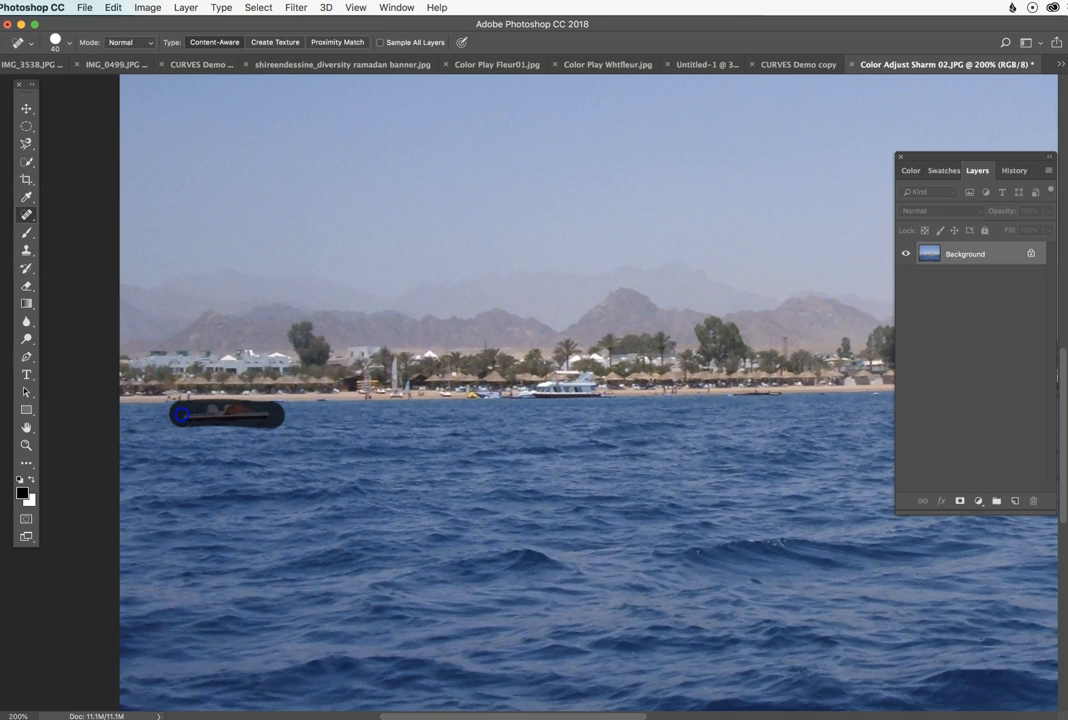
pyautogui.moveTo(181, 414); pyautogui.dragTo(180, 412)
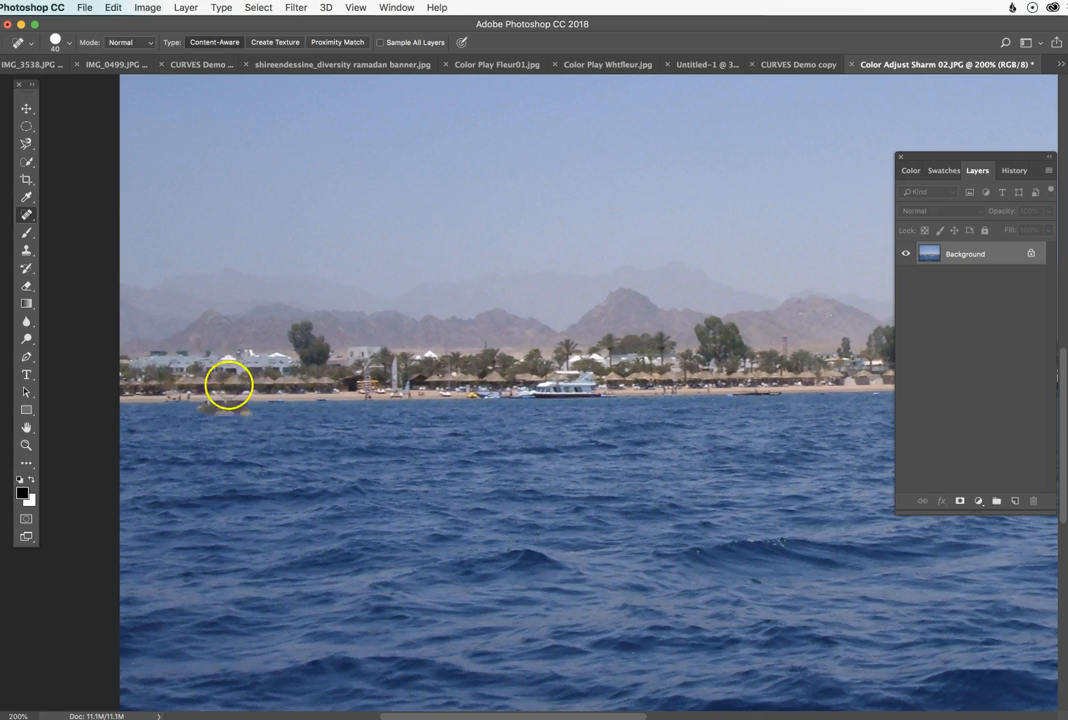
pyautogui.click(235, 402)
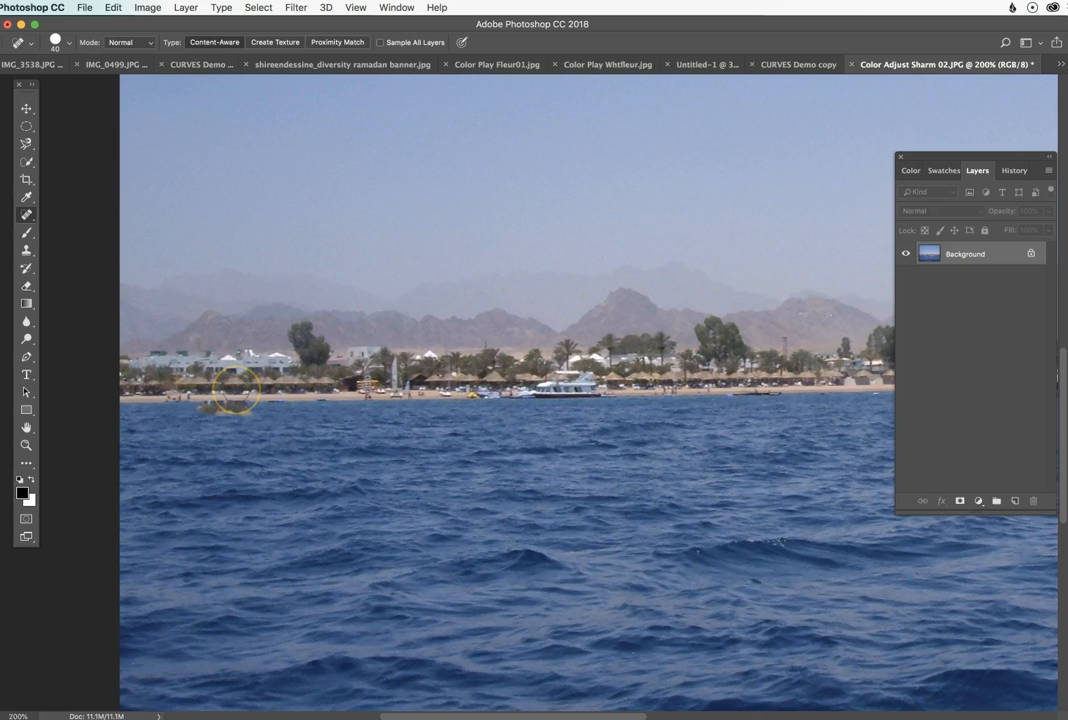
pyautogui.press('super+z')
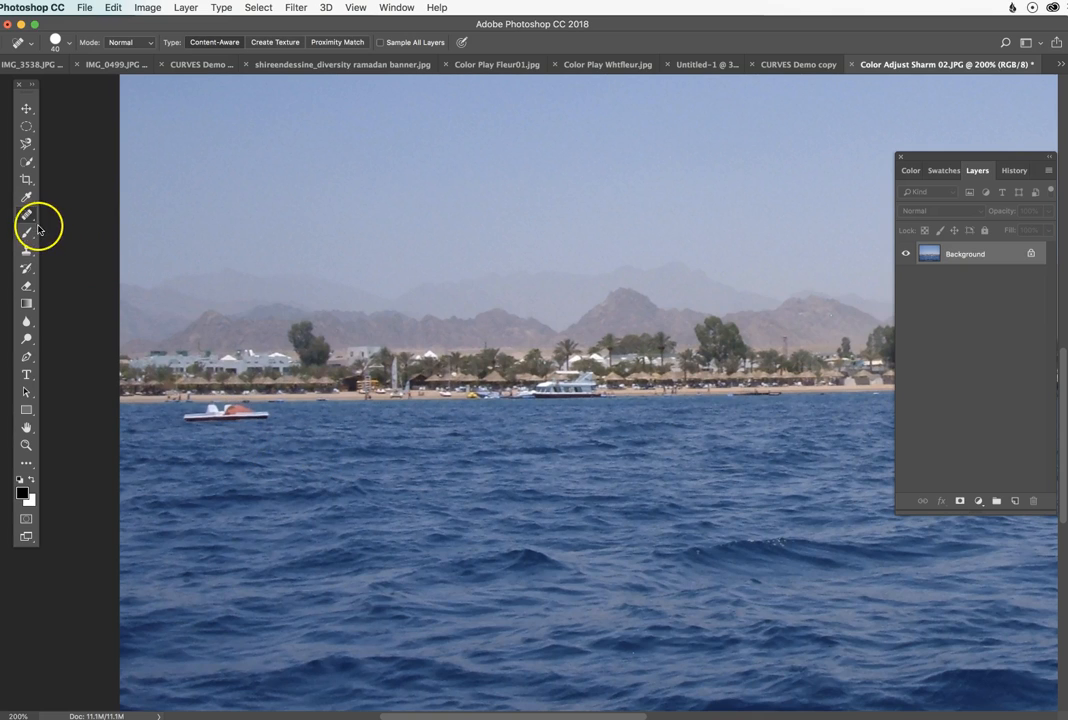
# Use the Healing Brush at 35 px to paint water sampled beside the small boat over its orange end
pyautogui.moveTo(26, 214); pyautogui.dragTo(67, 227)
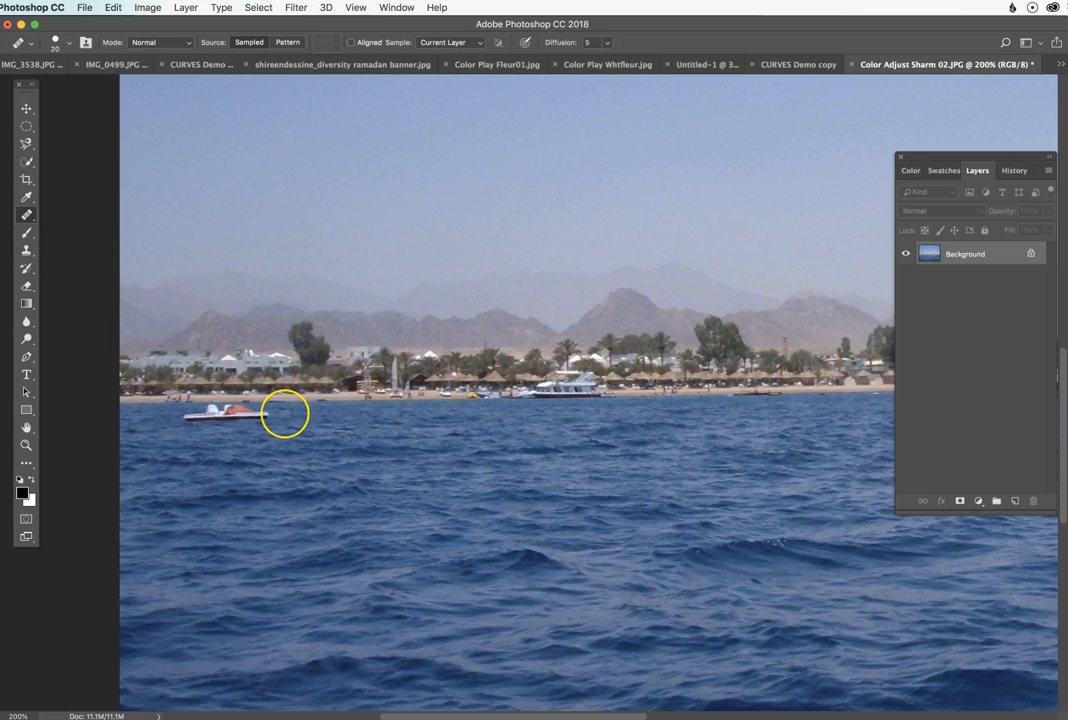
pyautogui.keyDown('alt'); pyautogui.click(291, 410); pyautogui.keyUp('alt')
pyautogui.keyDown('alt'); pyautogui.click(309, 413); pyautogui.keyUp('alt')
pyautogui.keyDown('alt'); pyautogui.click(301, 412); pyautogui.keyUp('alt')
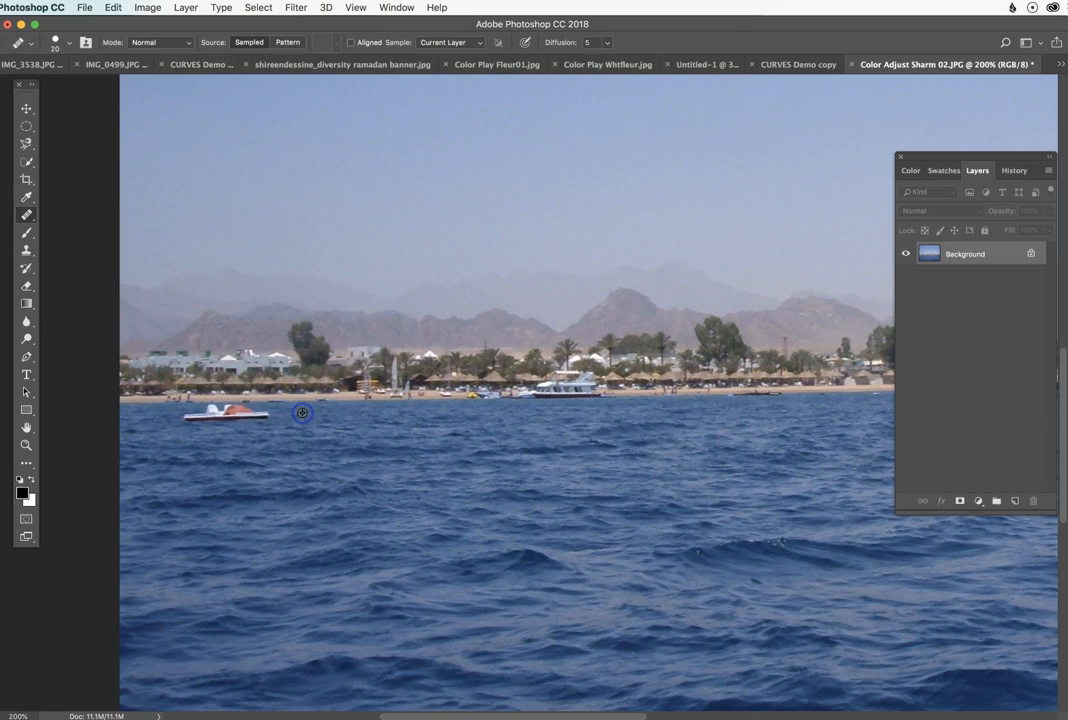
pyautogui.moveTo(246, 413); pyautogui.dragTo(324, 414)
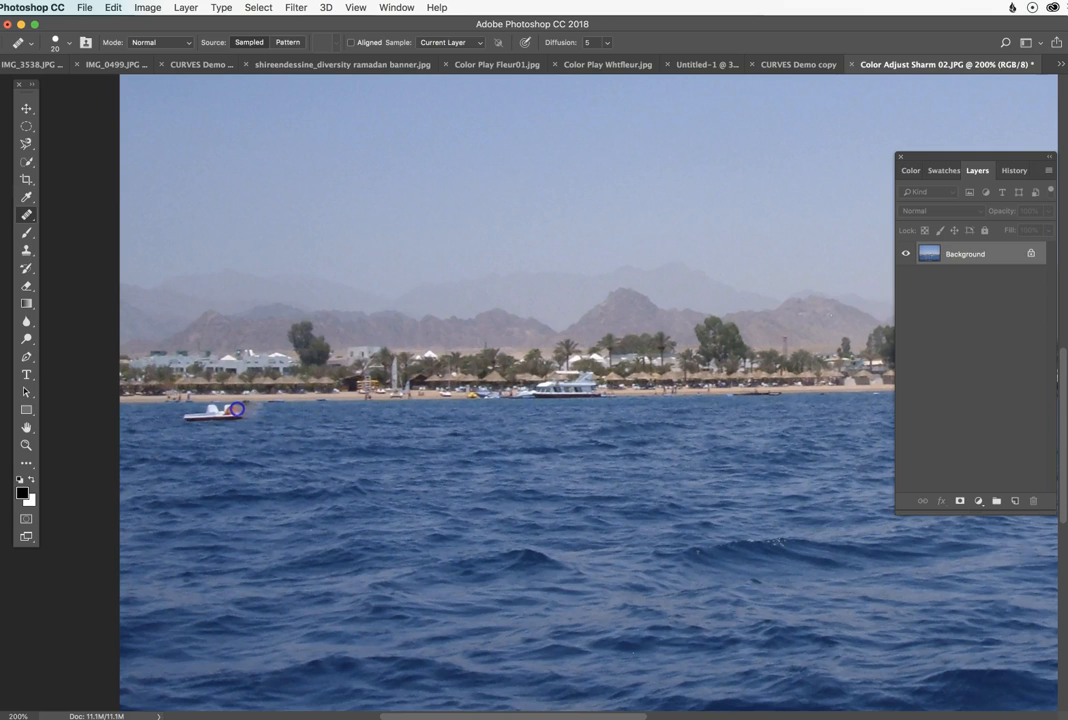
pyautogui.press('super+z')
pyautogui.keyDown('alt'); pyautogui.click(298, 415); pyautogui.keyUp('alt')
pyautogui.keyDown('alt'); pyautogui.click(345, 417); pyautogui.keyUp('alt')
pyautogui.click(256, 408)
pyautogui.keyDown('alt'); pyautogui.click(315, 422); pyautogui.keyUp('alt')
pyautogui.click(257, 417)
pyautogui.keyDown('alt'); pyautogui.click(316, 441); pyautogui.keyUp('alt')
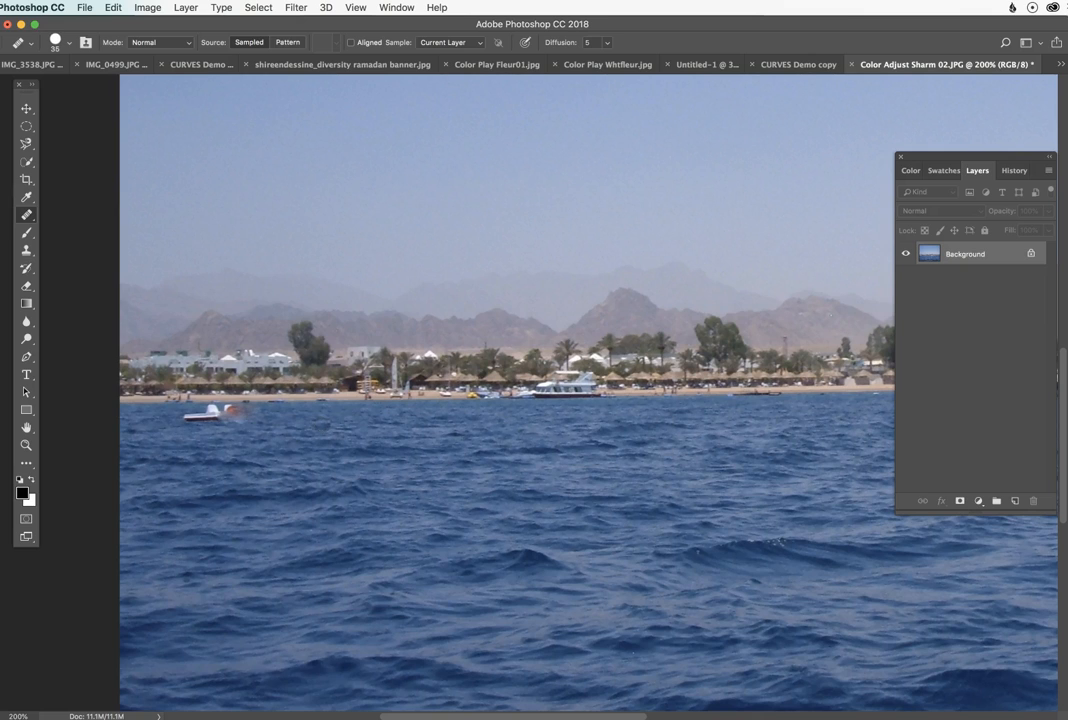
# Lower the Healing Brush hardness and paint freshly sampled water over the orange part of the small boat
pyautogui.click(68, 45)
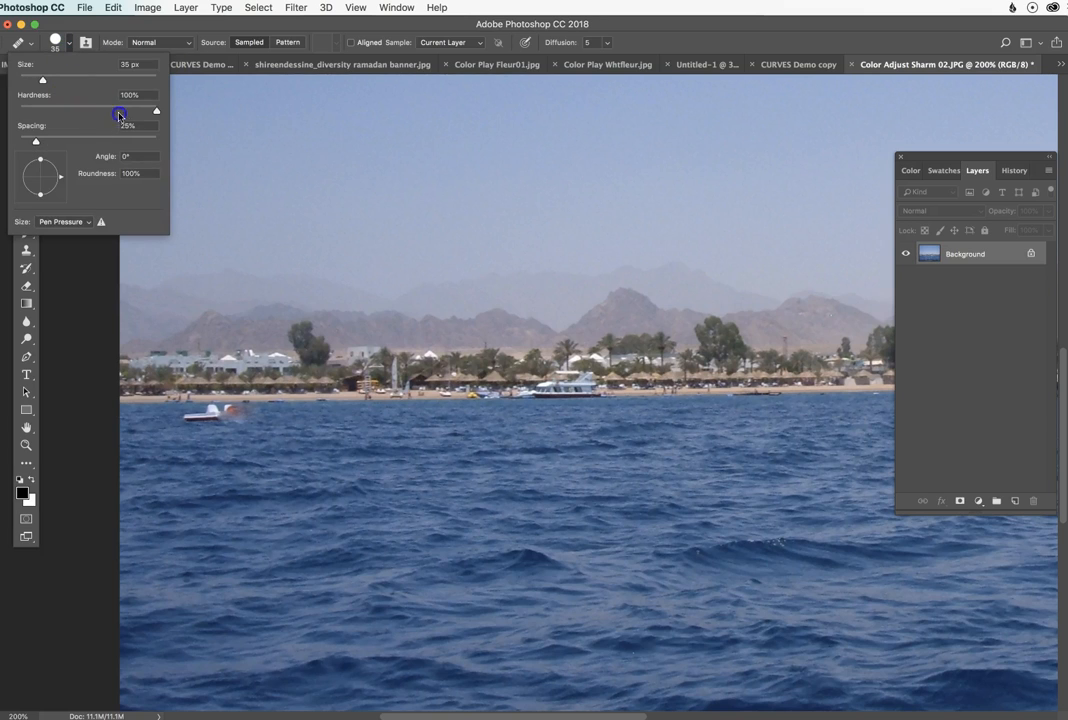
pyautogui.click(81, 108)
pyautogui.click(338, 28)
pyautogui.keyDown('alt'); pyautogui.click(311, 422); pyautogui.keyUp('alt')
pyautogui.moveTo(253, 415)
pyautogui.mouseDown()
pyautogui.moveTo(190, 423)
pyautogui.moveTo(396, 433)
pyautogui.moveTo(393, 423)
pyautogui.moveTo(248, 422)
pyautogui.mouseUp()
# Heal the remaining white part of the small boat with water sampled from the open sea beside it
pyautogui.keyDown('alt'); pyautogui.click(411, 435); pyautogui.keyUp('alt')
pyautogui.keyDown('alt'); pyautogui.click(392, 422); pyautogui.keyUp('alt')
pyautogui.keyDown('alt'); pyautogui.click(381, 416); pyautogui.keyUp('alt')
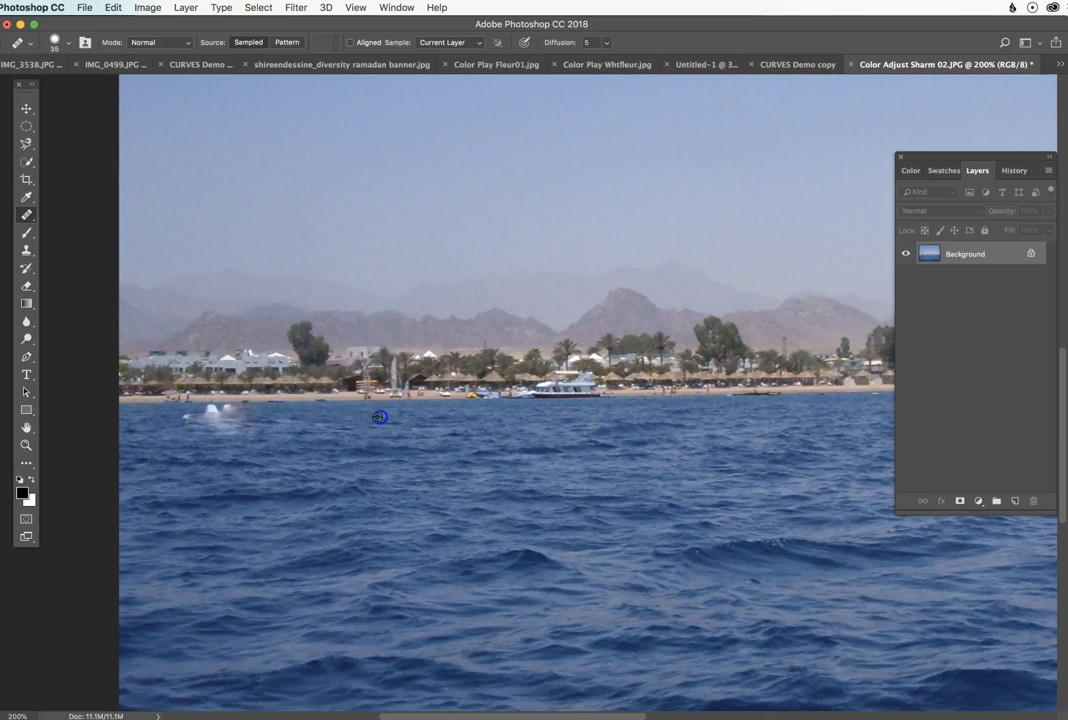
pyautogui.moveTo(184, 417)
pyautogui.mouseDown()
pyautogui.moveTo(246, 412)
pyautogui.moveTo(263, 463)
pyautogui.moveTo(231, 426)
pyautogui.moveTo(191, 424)
pyautogui.mouseUp()
pyautogui.keyDown('alt'); pyautogui.click(178, 433); pyautogui.keyUp('alt')
pyautogui.keyDown('alt'); pyautogui.click(265, 464); pyautogui.keyUp('alt')
pyautogui.moveTo(532, 435); pyautogui.dragTo(484, 388)
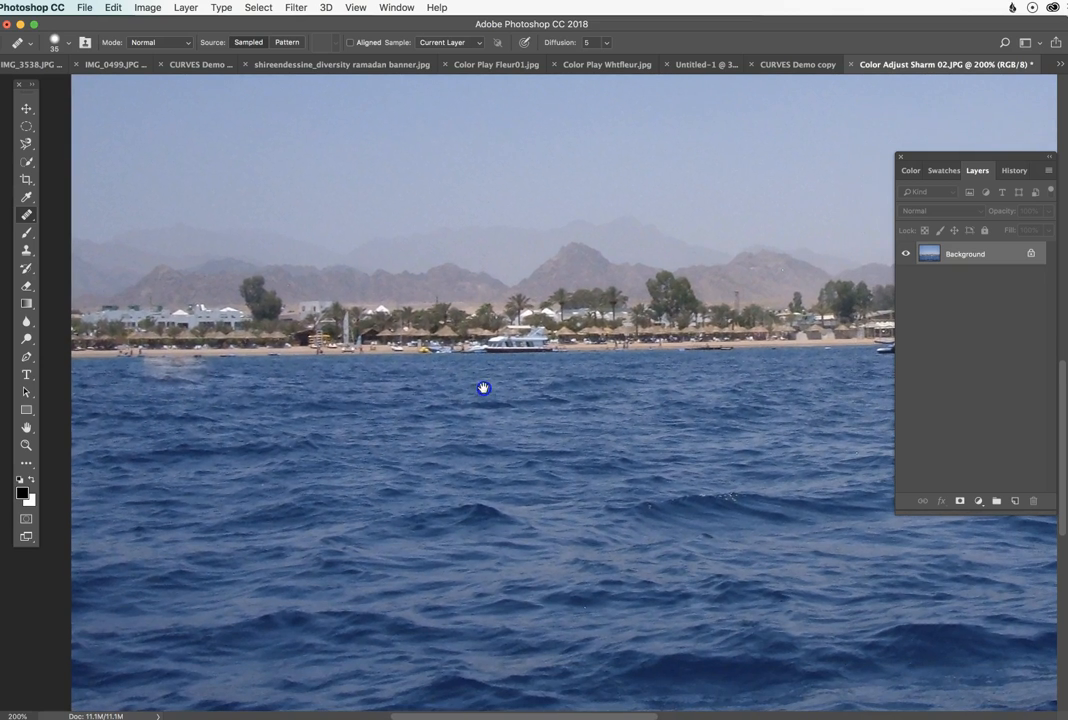
pyautogui.keyDown('alt'); pyautogui.click(491, 404); pyautogui.keyUp('alt')
pyautogui.moveTo(592, 413)
pyautogui.mouseDown()
pyautogui.moveTo(493, 460)
pyautogui.moveTo(408, 467)
pyautogui.mouseUp()
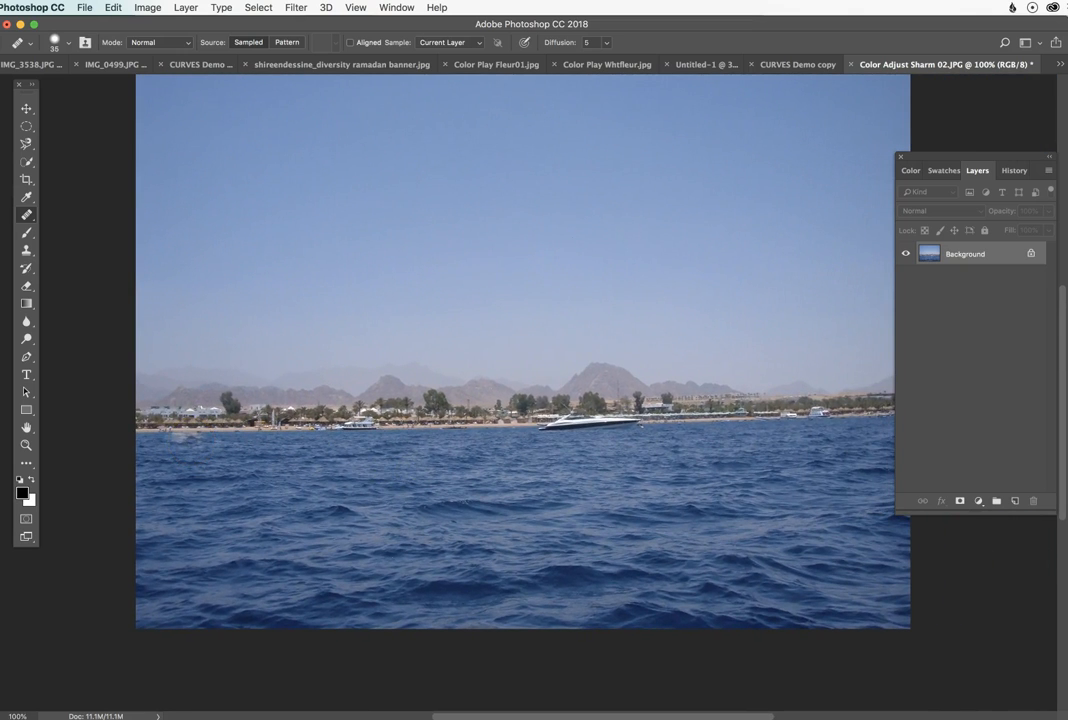
pyautogui.moveTo(187, 438); pyautogui.dragTo(201, 463)
# In the CURVES Demo copy photo, replace the manhole cover on the road with clean asphalt using the Patch tool in Source mode
pyautogui.click(26, 214)
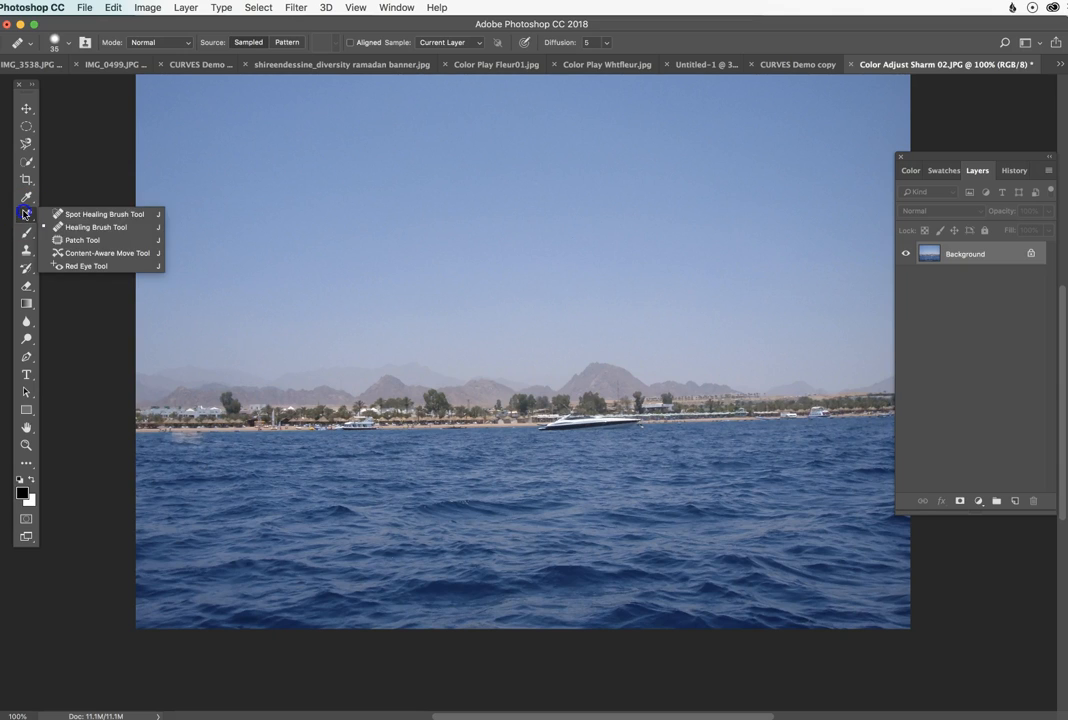
pyautogui.click(100, 240)
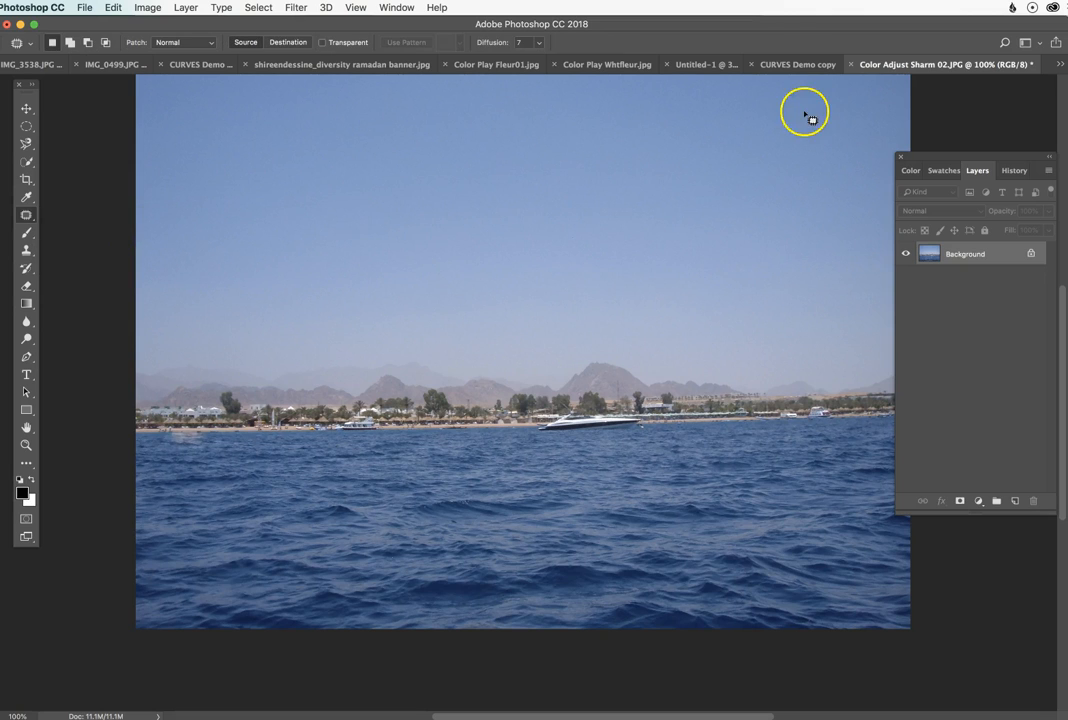
pyautogui.click(808, 64)
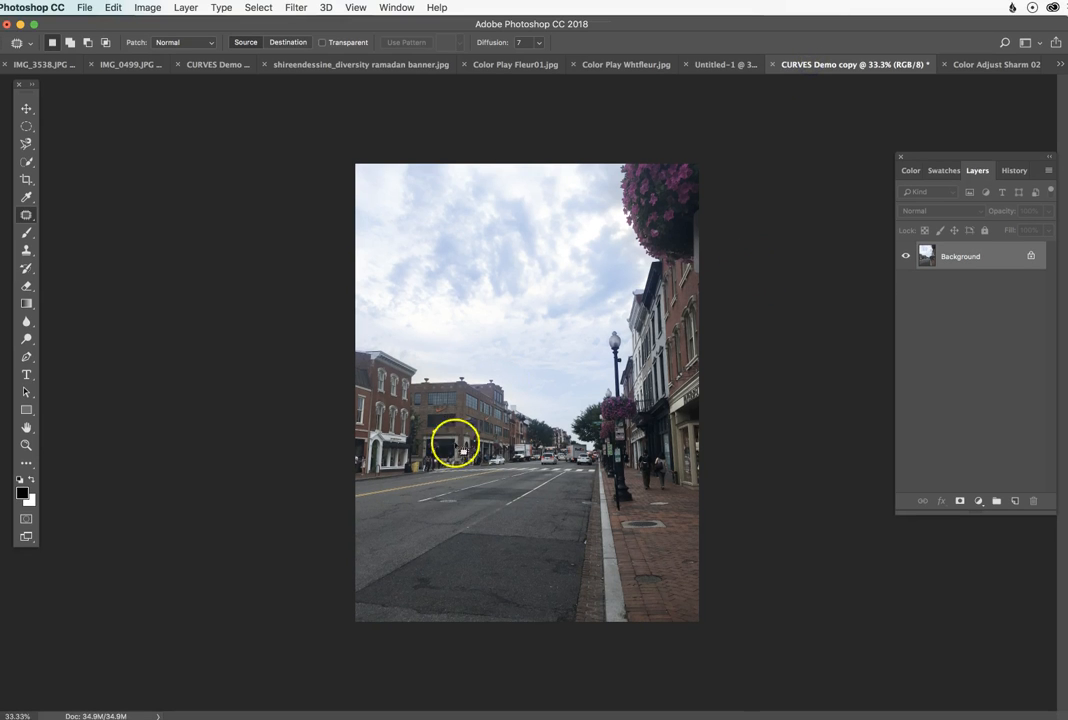
pyautogui.keyDown('super'); pyautogui.click(651, 534); pyautogui.keyUp('super')
pyautogui.moveTo(668, 535); pyautogui.dragTo(601, 490)
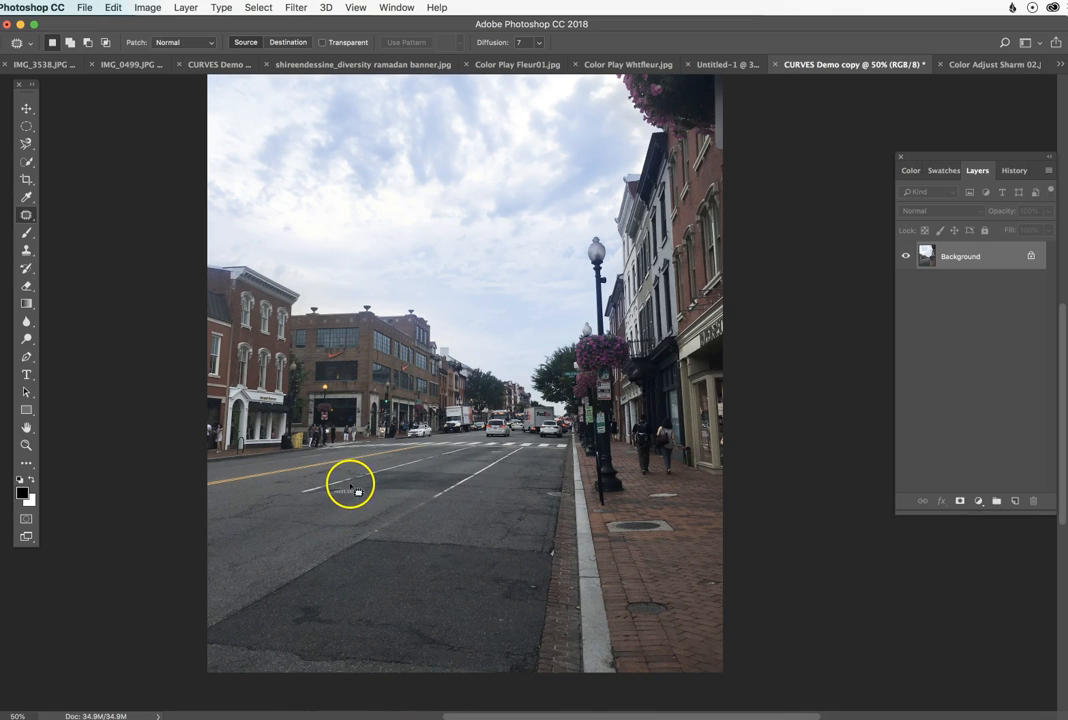
pyautogui.moveTo(354, 487); pyautogui.dragTo(343, 487)
pyautogui.moveTo(349, 487)
pyautogui.mouseDown()
pyautogui.moveTo(355, 522)
pyautogui.moveTo(366, 497)
pyautogui.moveTo(345, 495)
pyautogui.moveTo(291, 529)
pyautogui.mouseUp()
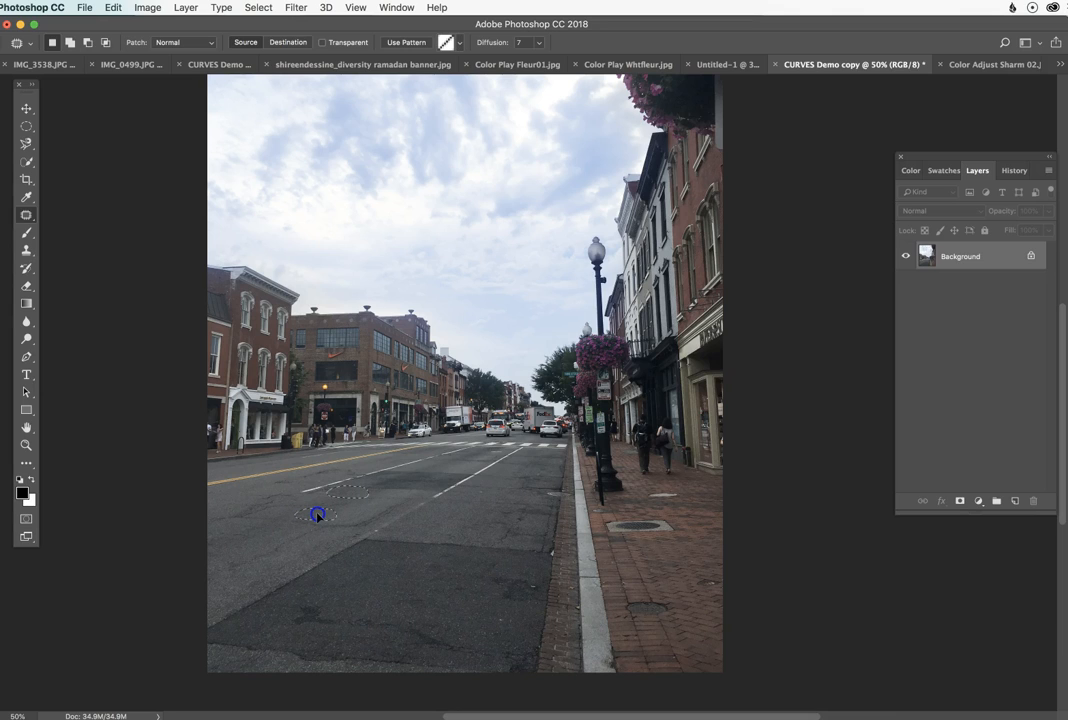
pyautogui.moveTo(316, 516); pyautogui.dragTo(315, 517)
pyautogui.click(377, 505)
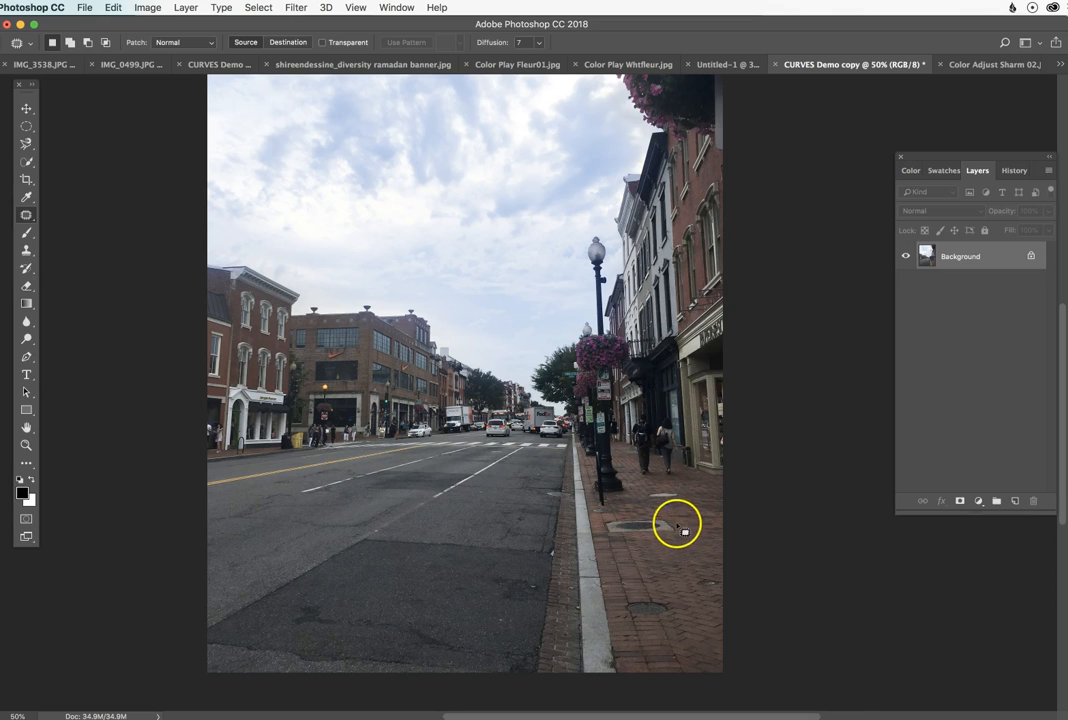
# Patch the large oval manhole cover on the brick sidewalk with the bricks just below it
pyautogui.moveTo(673, 522)
pyautogui.mouseDown()
pyautogui.moveTo(604, 520)
pyautogui.moveTo(607, 536)
pyautogui.moveTo(676, 530)
pyautogui.mouseUp()
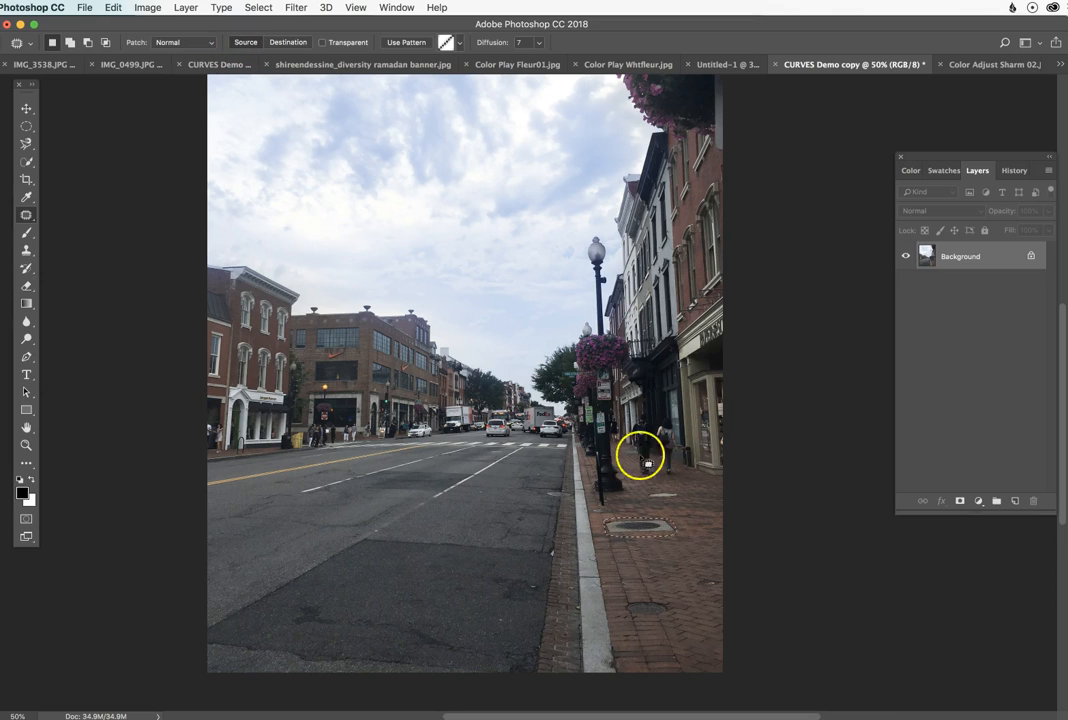
pyautogui.moveTo(650, 530); pyautogui.dragTo(652, 558)
pyautogui.click(691, 543)
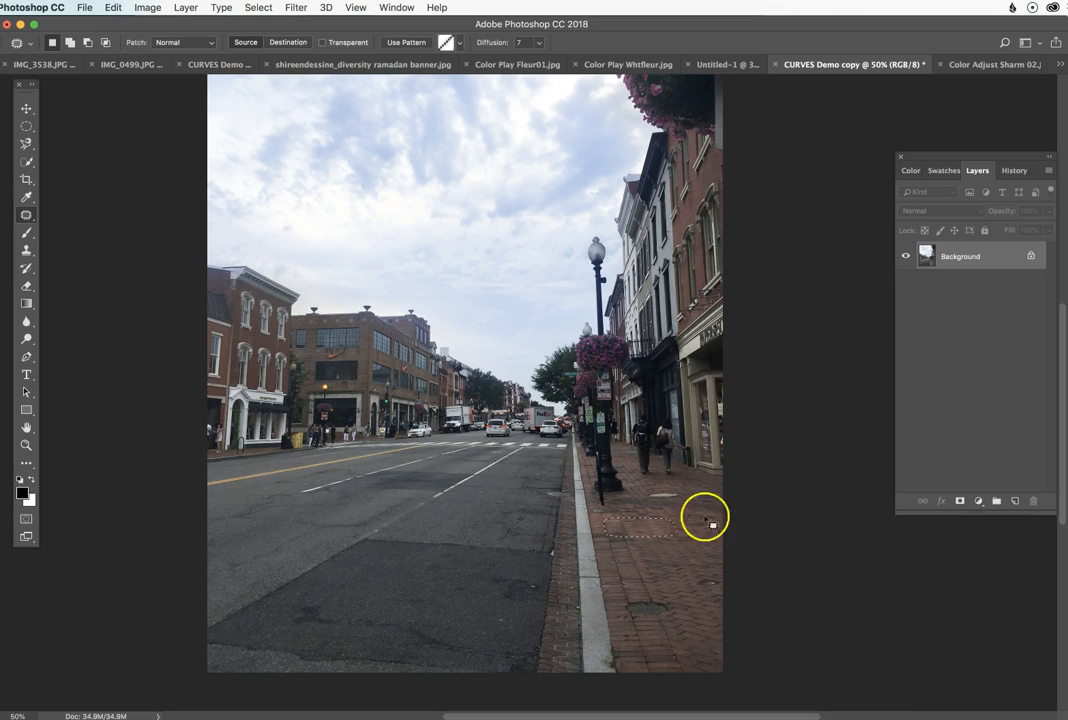
# Patch the dark cover lower on the brick sidewalk with clean brickwork and deselect
pyautogui.press('super+minus')
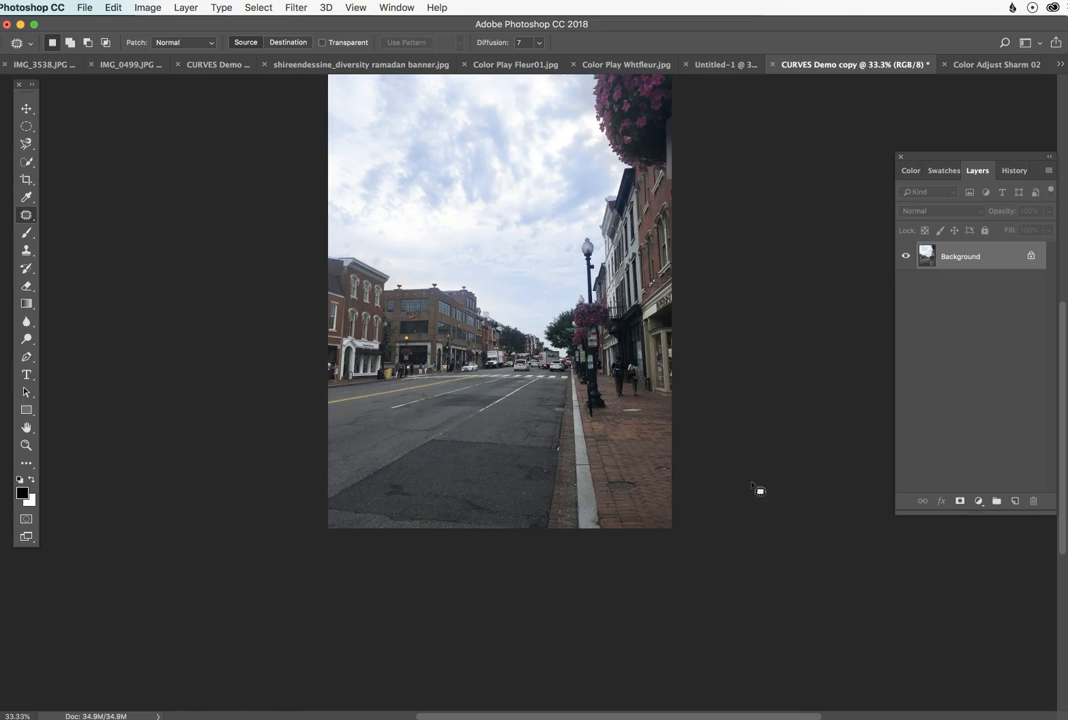
pyautogui.moveTo(625, 480)
pyautogui.mouseDown()
pyautogui.moveTo(643, 489)
pyautogui.moveTo(620, 482)
pyautogui.mouseUp()
pyautogui.moveTo(618, 473); pyautogui.dragTo(656, 520)
pyautogui.click(423, 362)
# With the Patch tool in Destination mode, copy the oval cover near the two pedestrians onto the bricks lower on the sidewalk and deselect
pyautogui.click(283, 44)
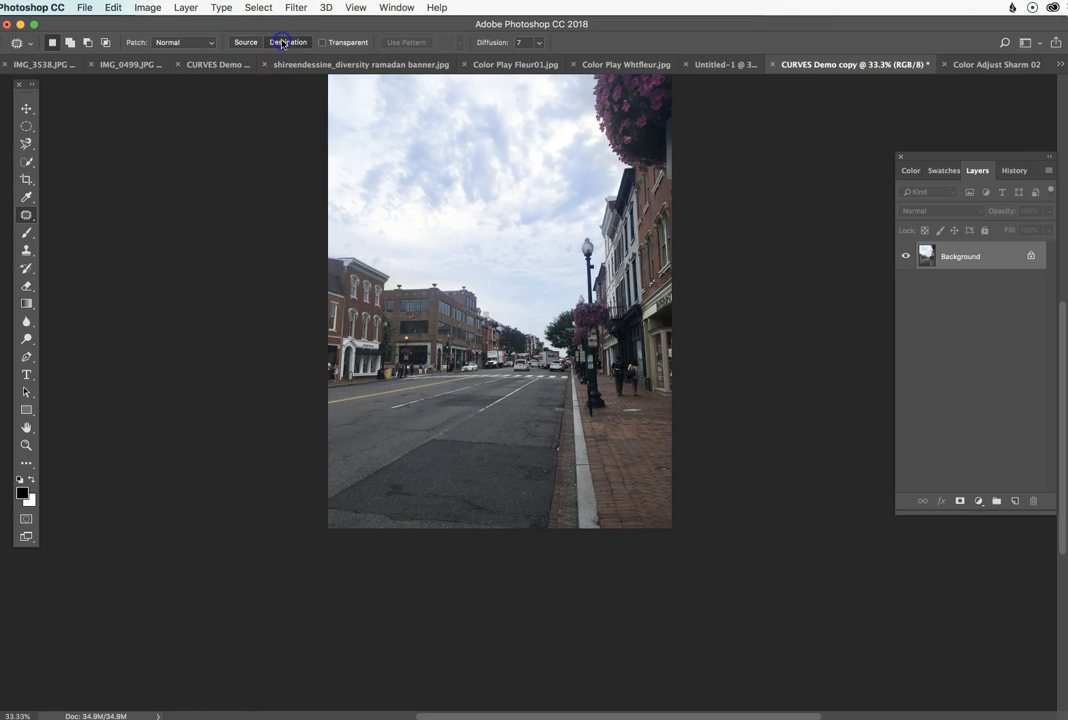
pyautogui.keyDown('super'); pyautogui.click(639, 438); pyautogui.keyUp('super')
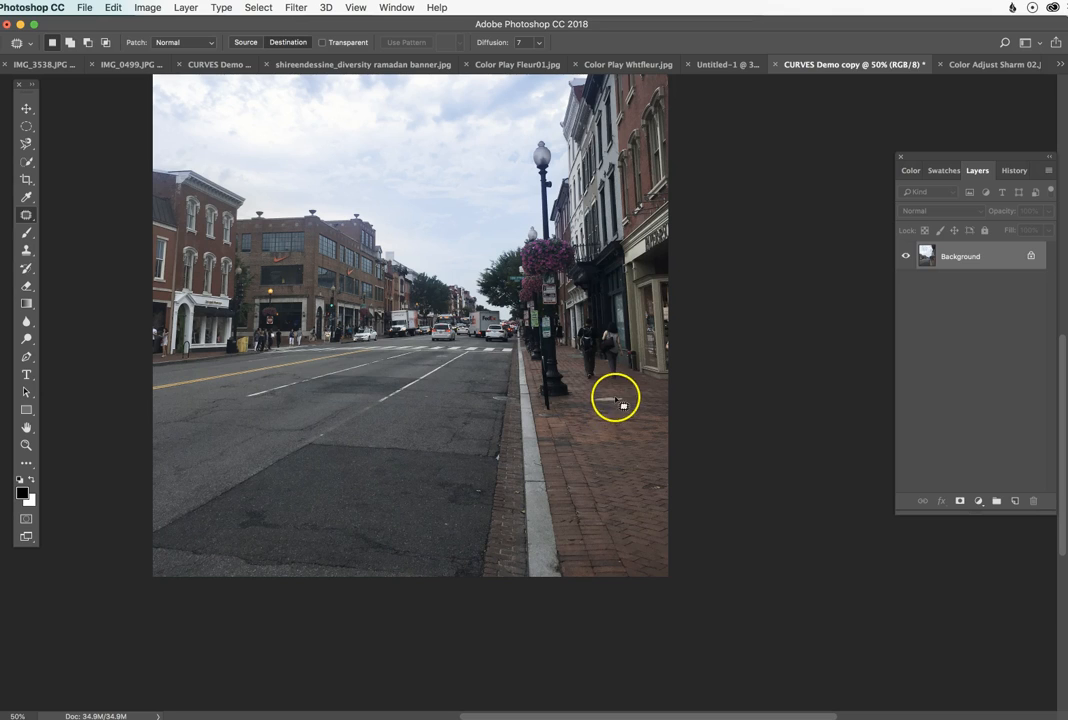
pyautogui.click(600, 397)
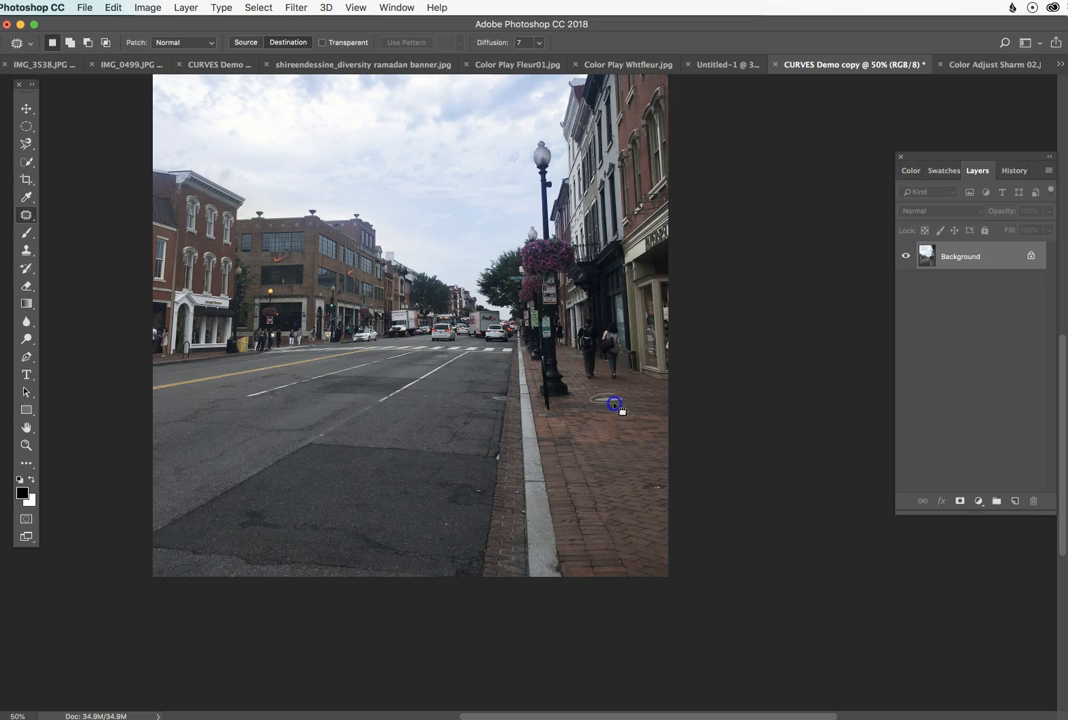
pyautogui.moveTo(625, 400); pyautogui.dragTo(650, 456)
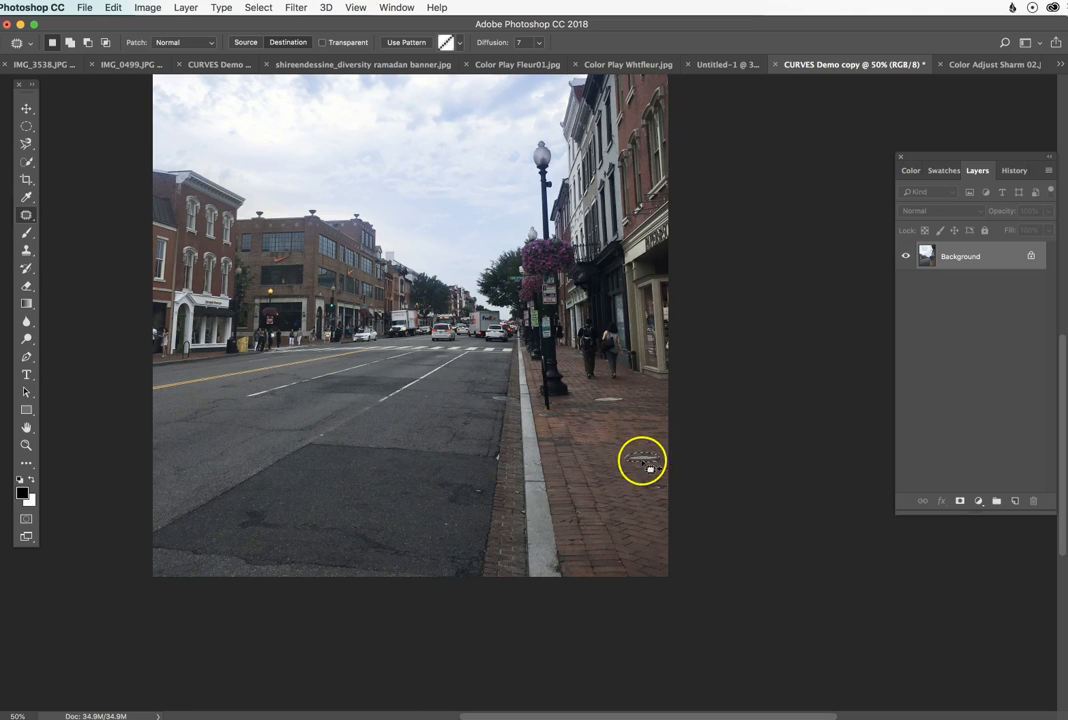
pyautogui.scroll(2, 648, 460)
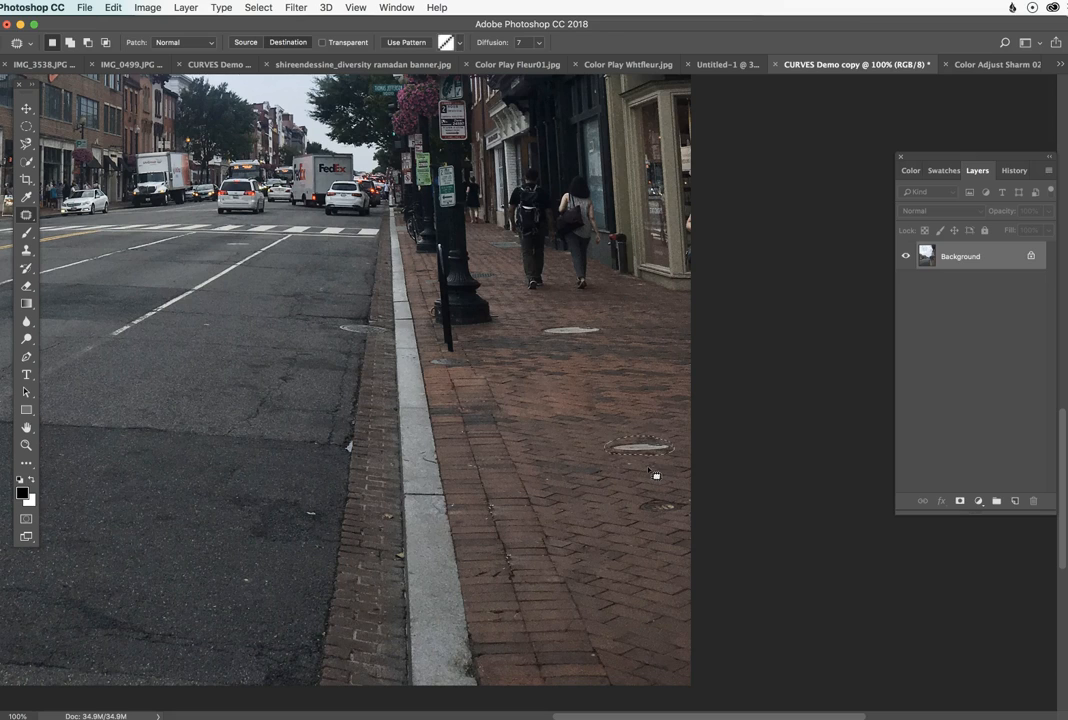
pyautogui.press('super+d')
pyautogui.click(663, 461)
pyautogui.moveTo(305, 381); pyautogui.dragTo(393, 398)
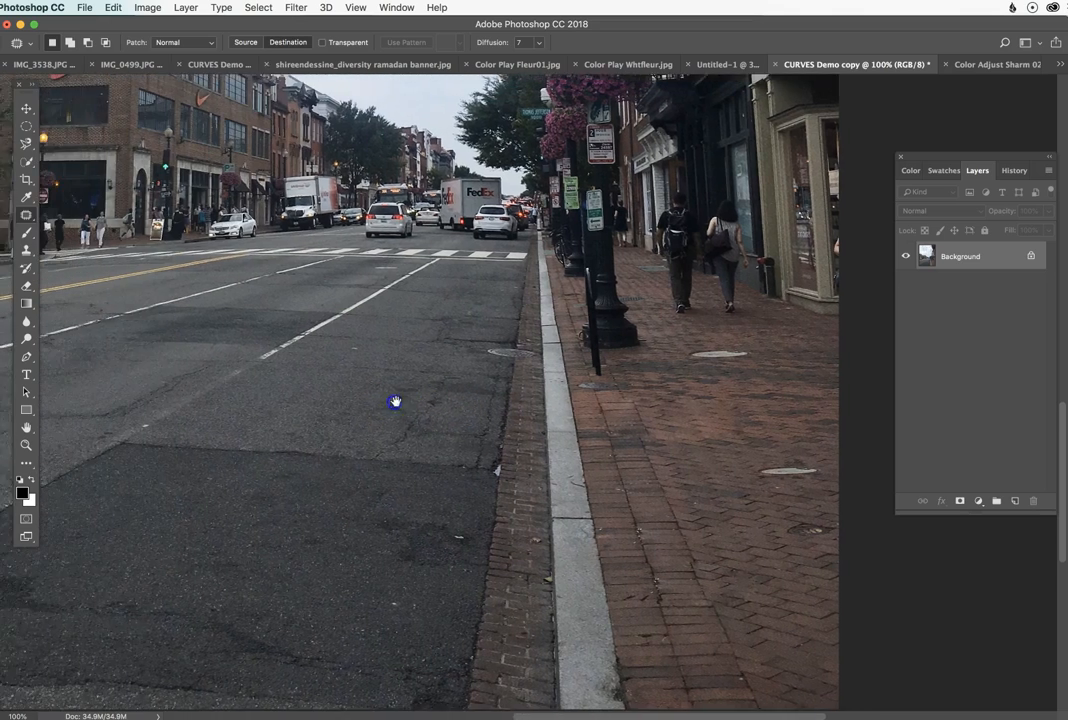
pyautogui.keyDown('alt'); pyautogui.click(353, 398); pyautogui.keyUp('alt')
pyautogui.keyDown('alt'); pyautogui.click(365, 386); pyautogui.keyUp('alt')
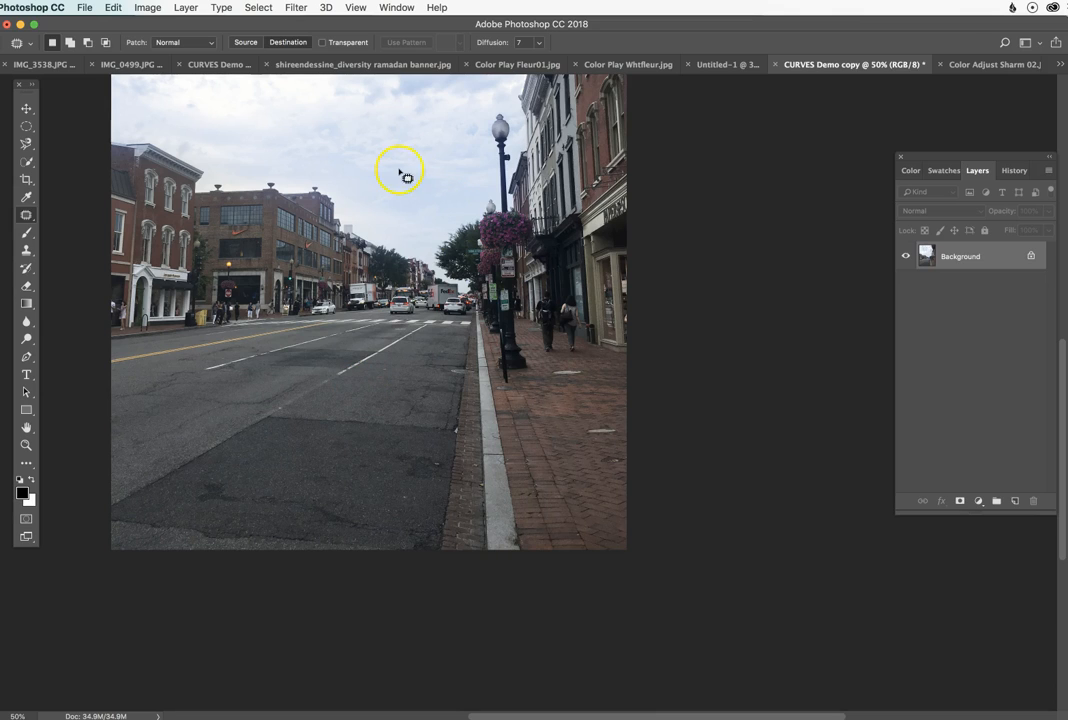
# In IMG_3538.JPG, outline an area of open sand with the Content-Aware Move tool in Extend mode and place its copy over the lying sunbather
pyautogui.click(989, 66)
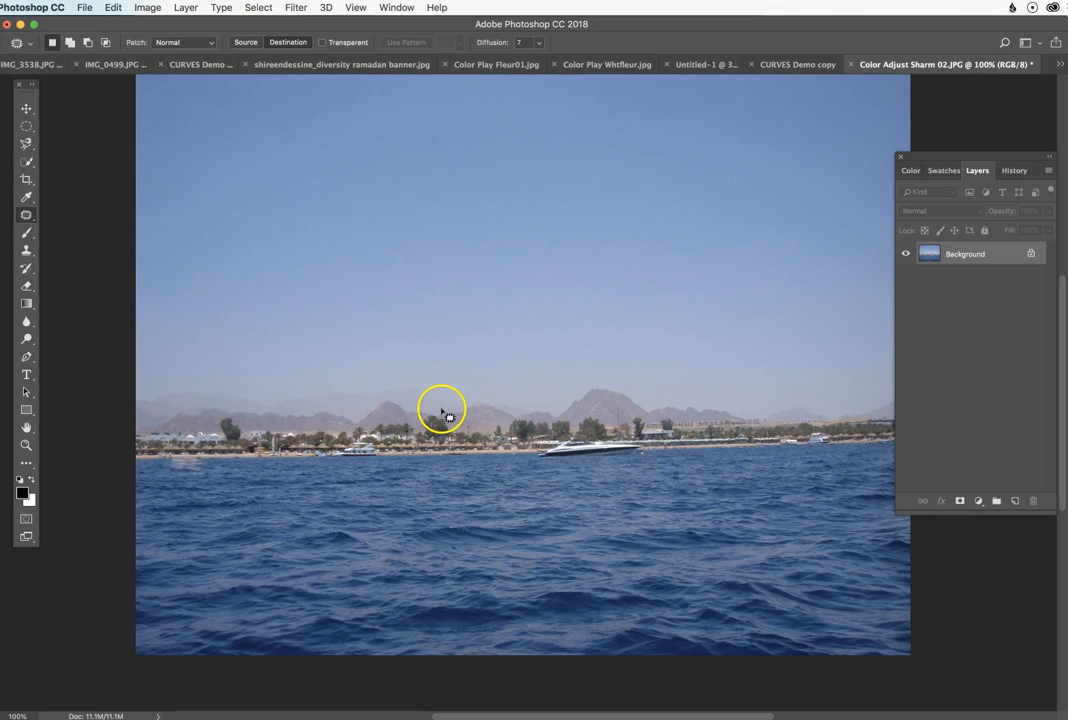
pyautogui.click(700, 64)
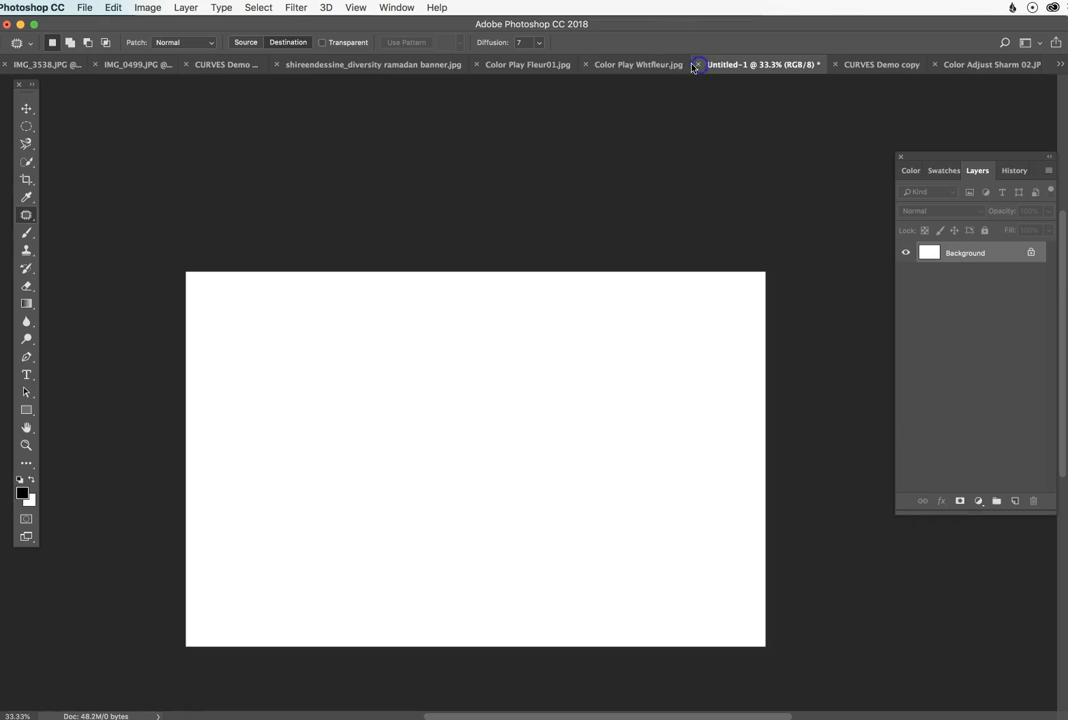
pyautogui.click(941, 65)
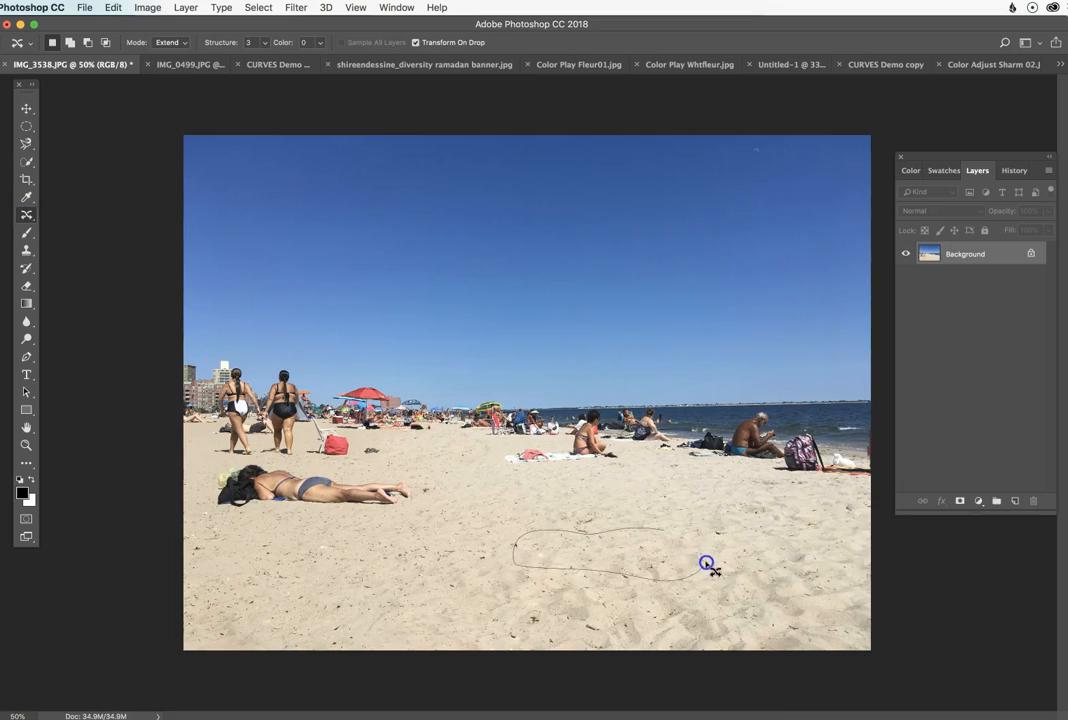
pyautogui.moveTo(615, 520)
pyautogui.mouseDown()
pyautogui.moveTo(535, 522)
pyautogui.moveTo(466, 546)
pyautogui.moveTo(634, 593)
pyautogui.moveTo(763, 582)
pyautogui.moveTo(770, 562)
pyautogui.moveTo(710, 544)
pyautogui.moveTo(625, 563)
pyautogui.mouseUp()
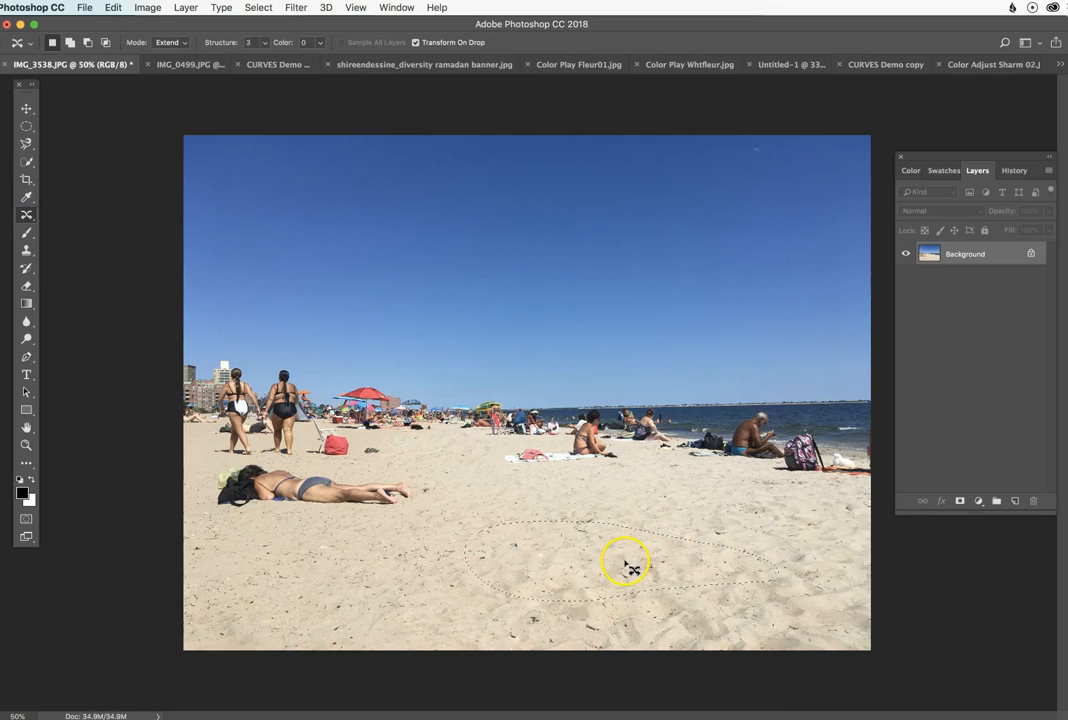
pyautogui.moveTo(626, 566)
pyautogui.mouseDown()
pyautogui.moveTo(668, 532)
pyautogui.moveTo(613, 508)
pyautogui.moveTo(525, 566)
pyautogui.moveTo(384, 529)
pyautogui.moveTo(393, 520)
pyautogui.moveTo(355, 502)
pyautogui.mouseUp()
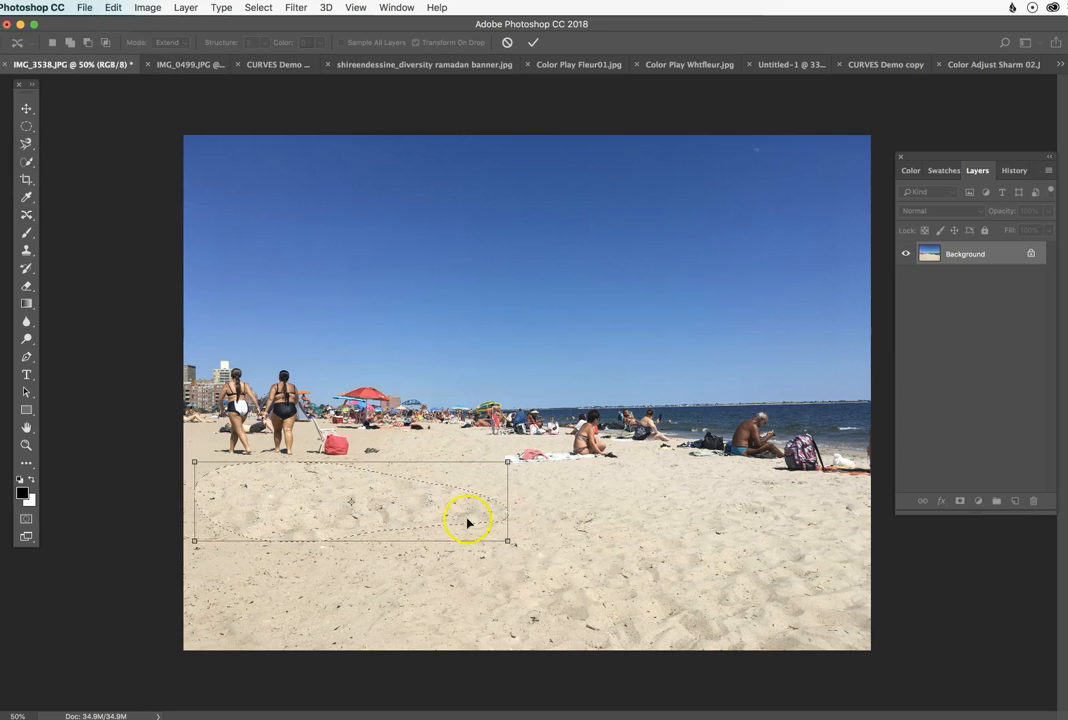
# Scale down the sand copy and tilt it slightly to fit over the sunbather
pyautogui.moveTo(507, 540); pyautogui.dragTo(460, 532)
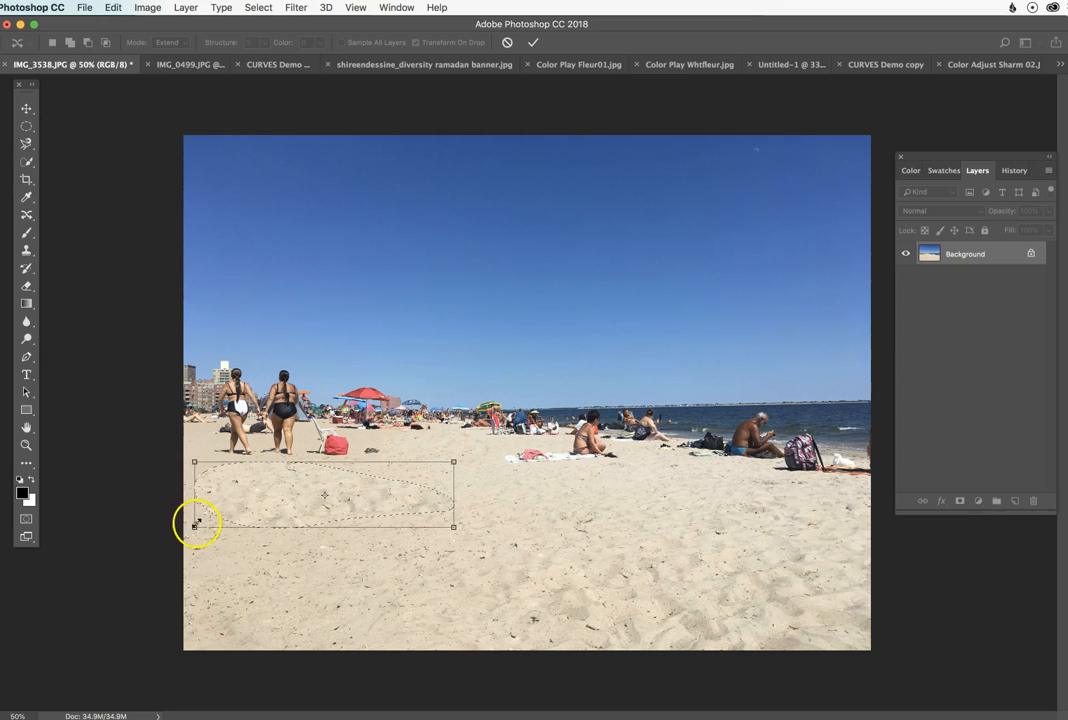
pyautogui.moveTo(207, 525); pyautogui.dragTo(214, 526)
pyautogui.moveTo(440, 533); pyautogui.dragTo(455, 539)
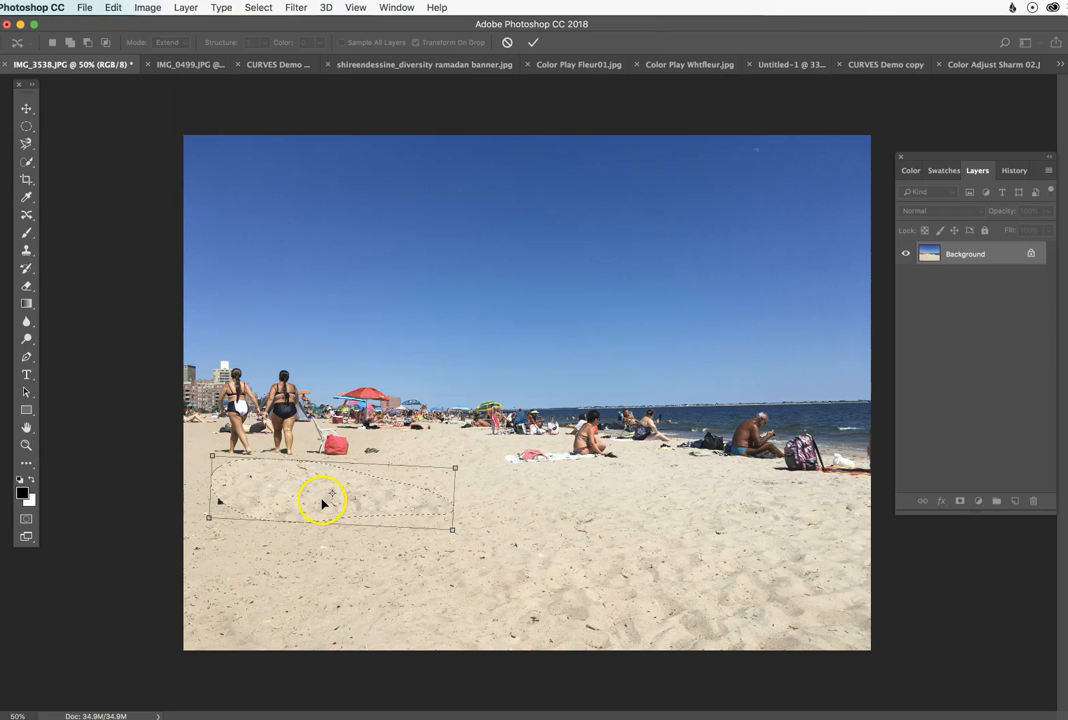
pyautogui.click(112, 8)
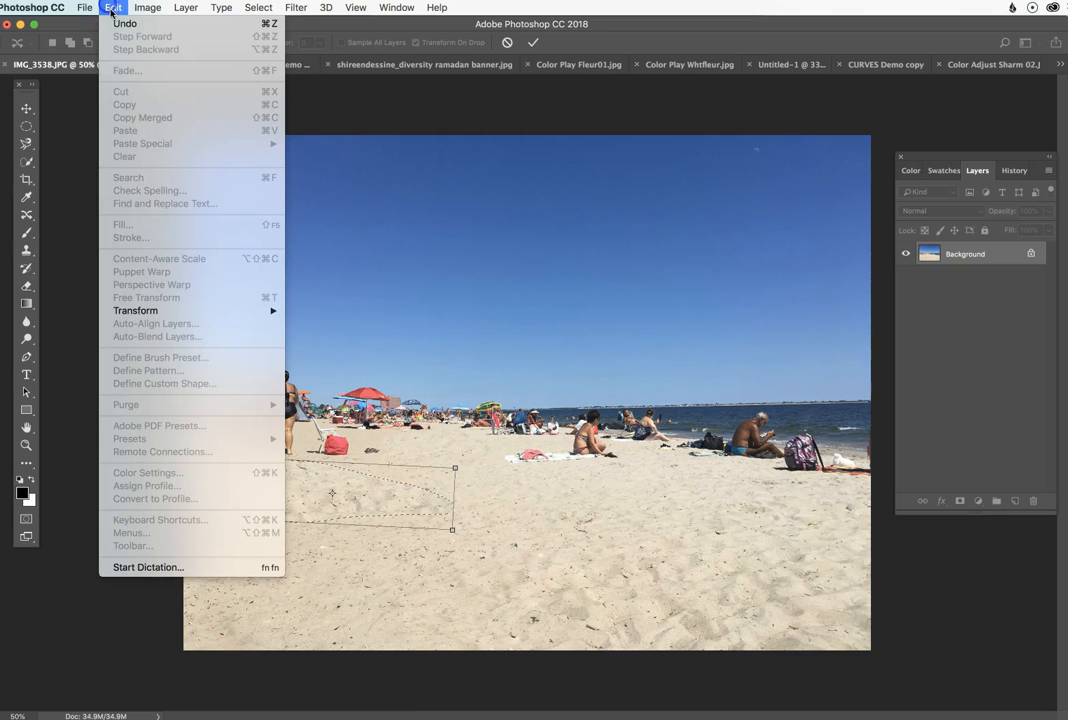
pyautogui.moveTo(190, 308)
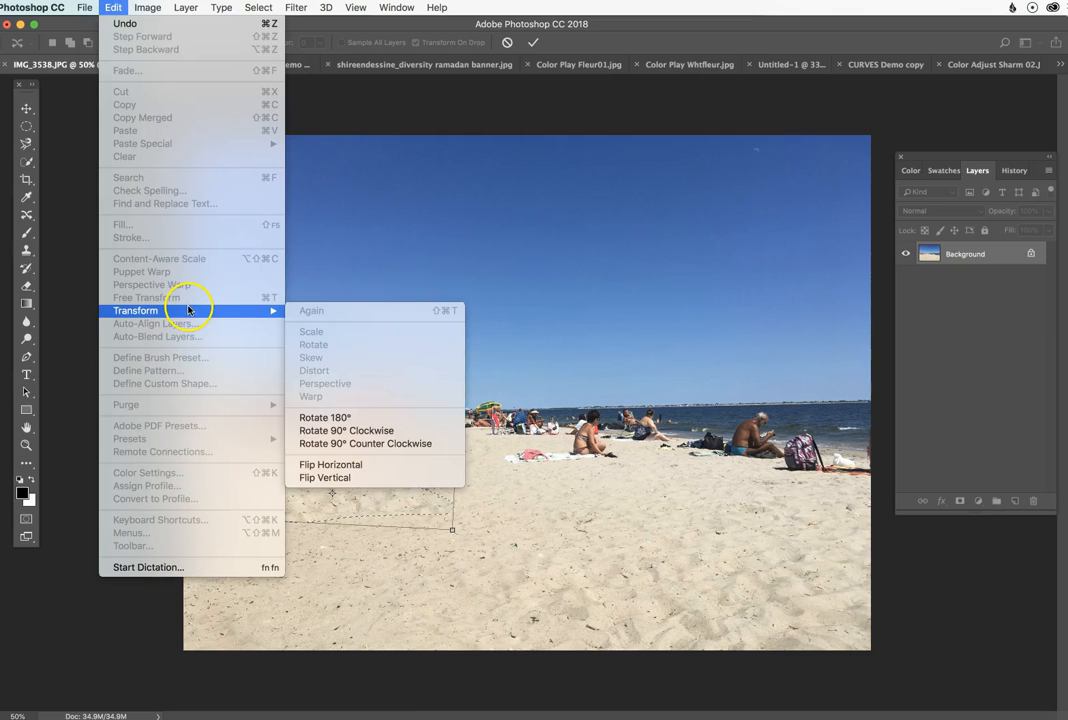
pyautogui.click(367, 464)
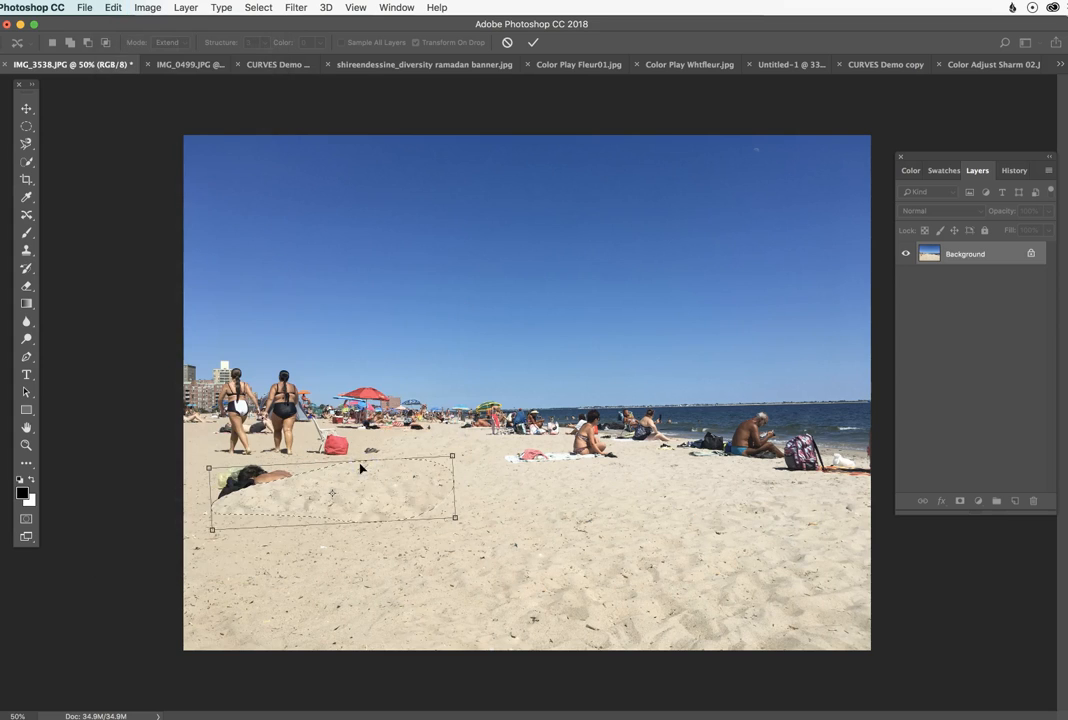
pyautogui.click(113, 8)
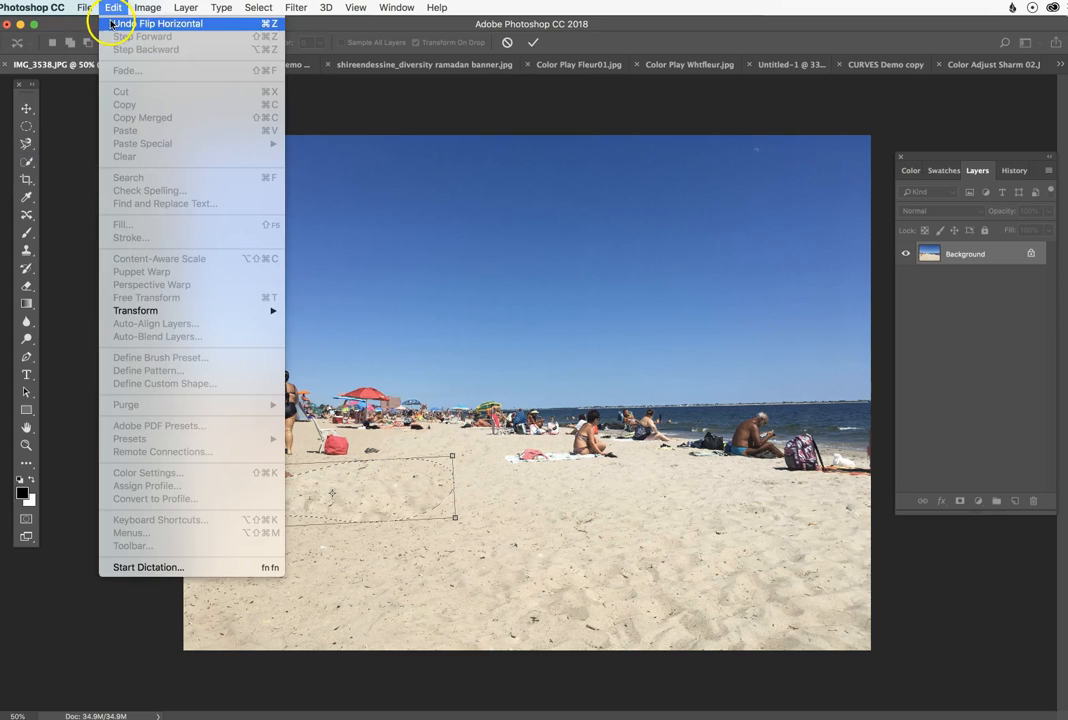
pyautogui.click(113, 23)
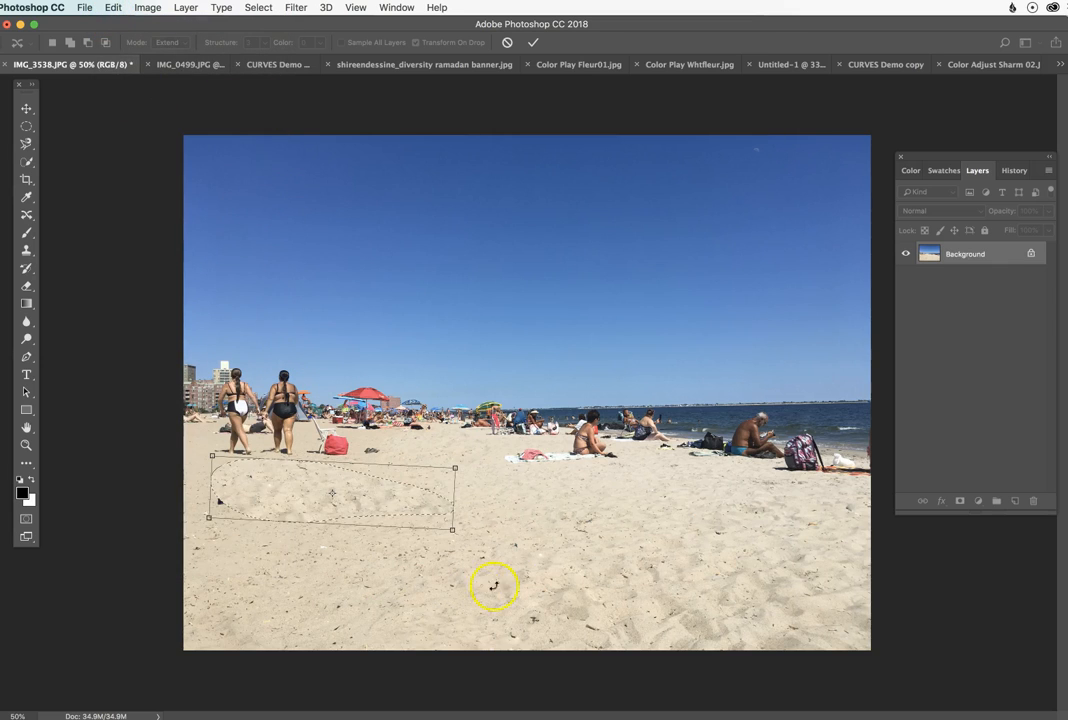
# Rotate the sand copy back to nearly level, commit the transformation and deselect
pyautogui.moveTo(468, 469); pyautogui.dragTo(467, 460)
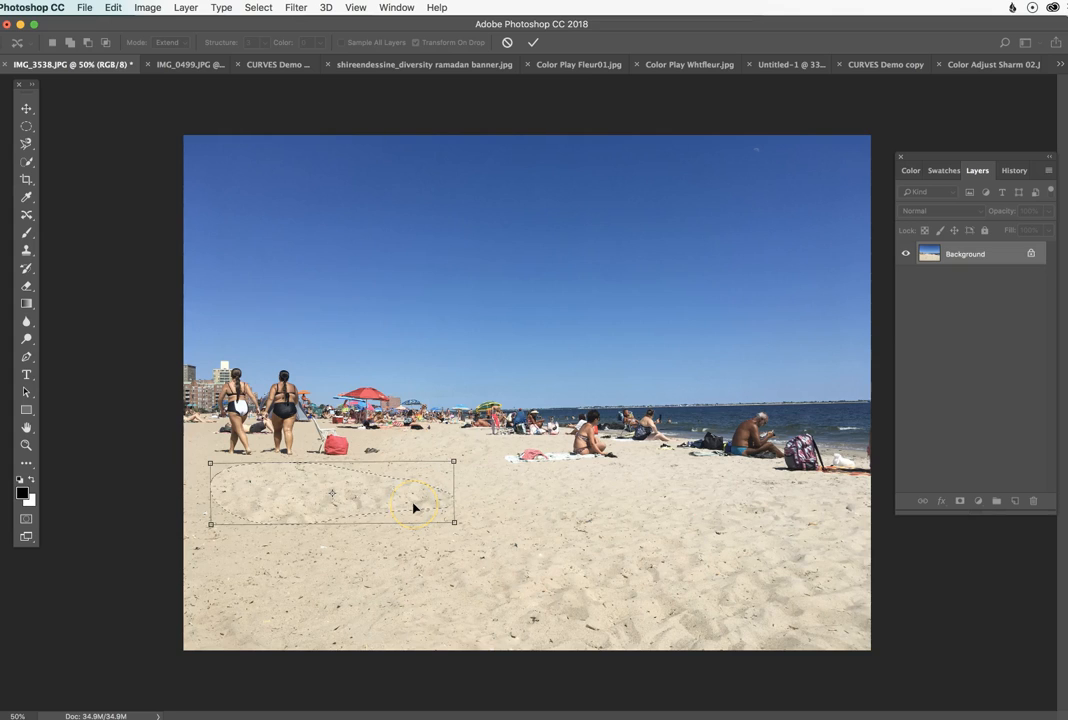
pyautogui.press('Return')
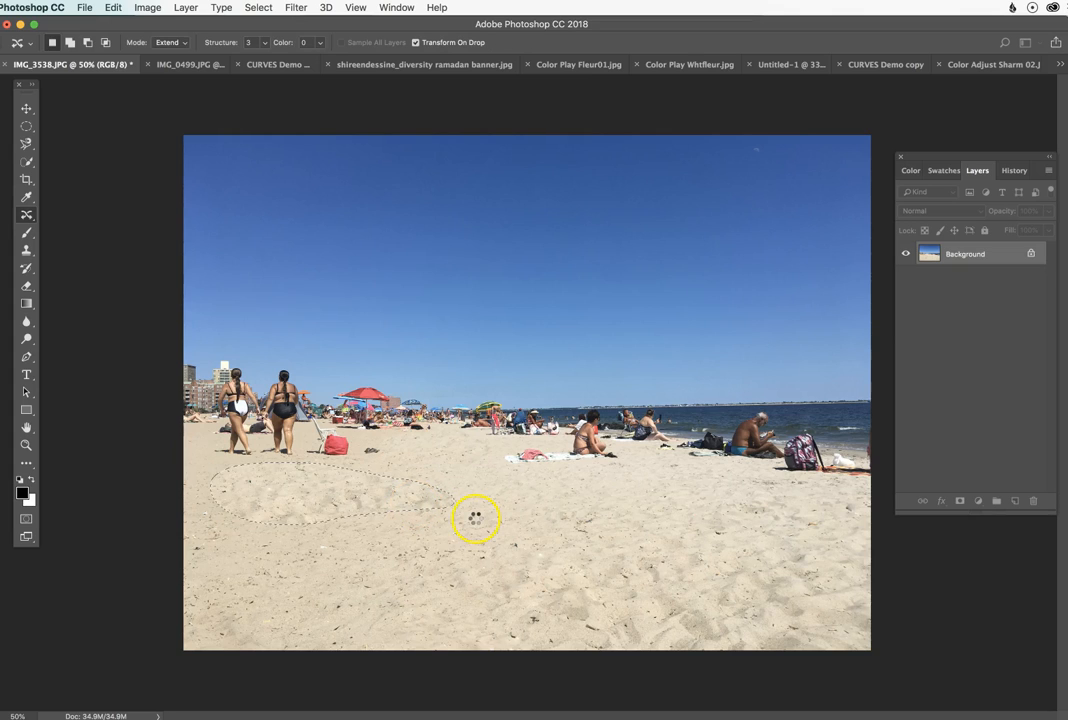
pyautogui.click(533, 538)
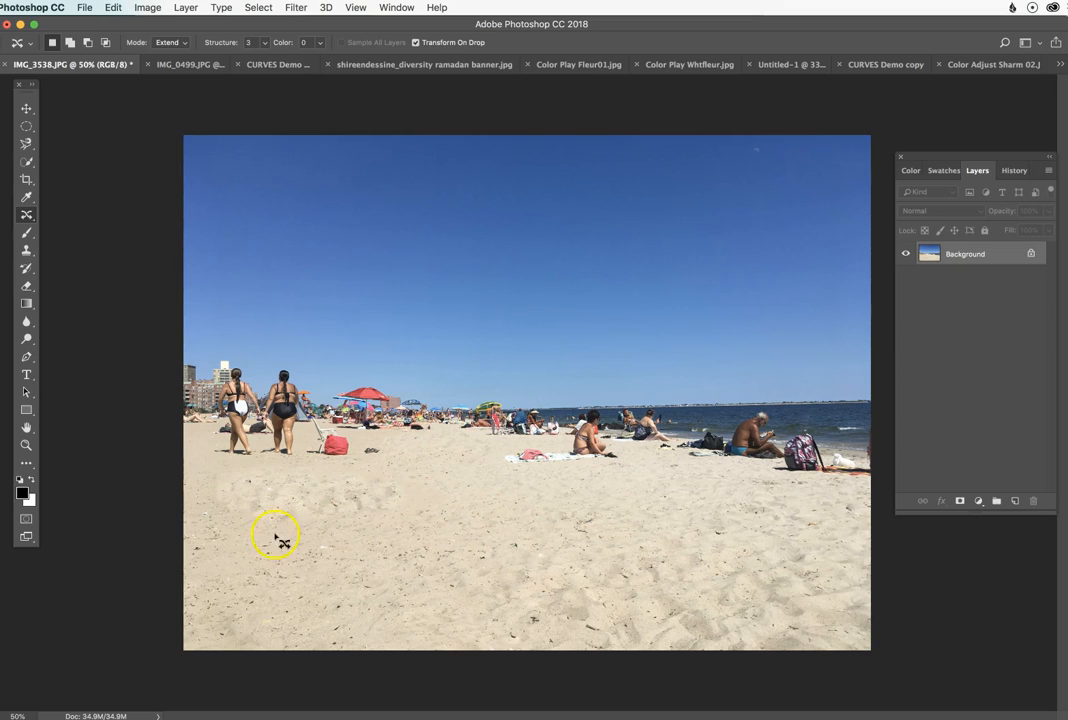
# Blend the edges of the copied sand below the two walking women using the Content-Aware Spot Healing Brush at size 90
pyautogui.rightClick(27, 214)
pyautogui.click(72, 212)
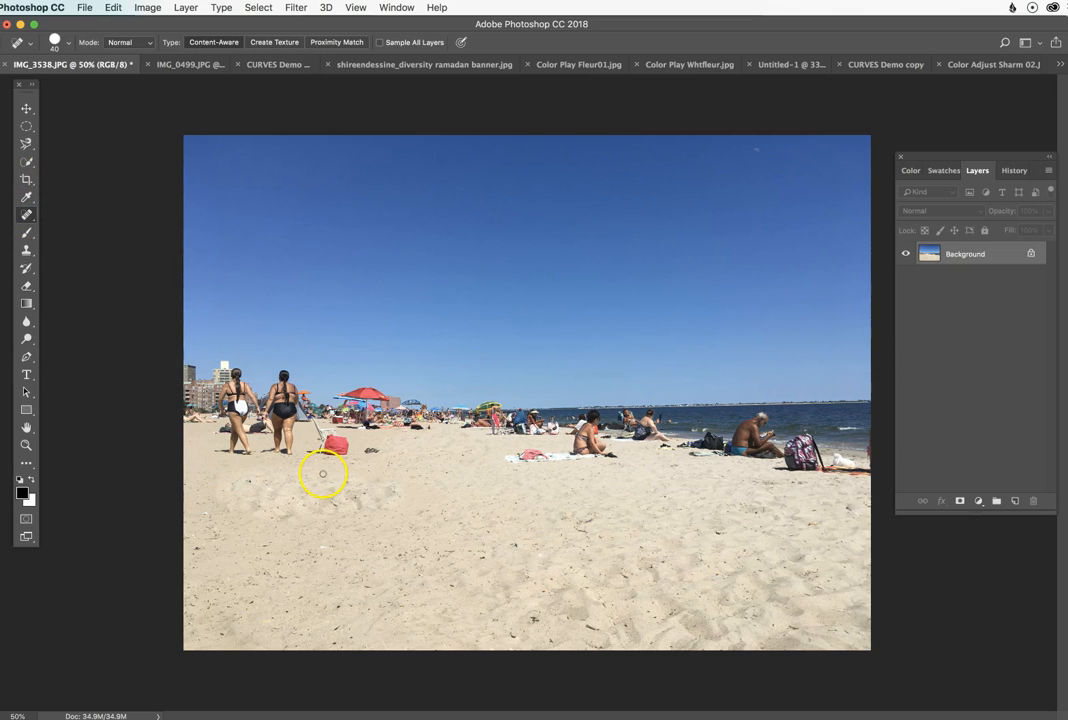
pyautogui.press(']')
pyautogui.press(']')
pyautogui.press(']')
pyautogui.press(']')
pyautogui.moveTo(277, 478); pyautogui.dragTo(234, 477)
pyautogui.moveTo(329, 474)
pyautogui.mouseDown()
pyautogui.moveTo(369, 475)
pyautogui.moveTo(400, 497)
pyautogui.mouseUp()
pyautogui.moveTo(220, 517); pyautogui.dragTo(243, 516)
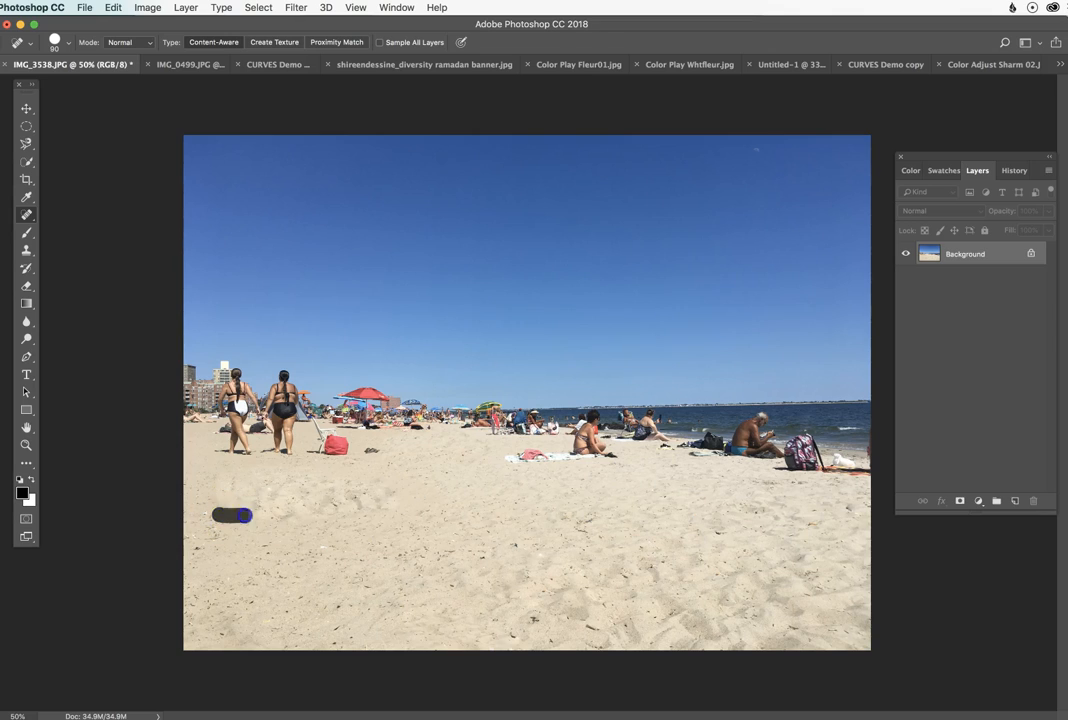
pyautogui.moveTo(243, 516); pyautogui.dragTo(326, 516)
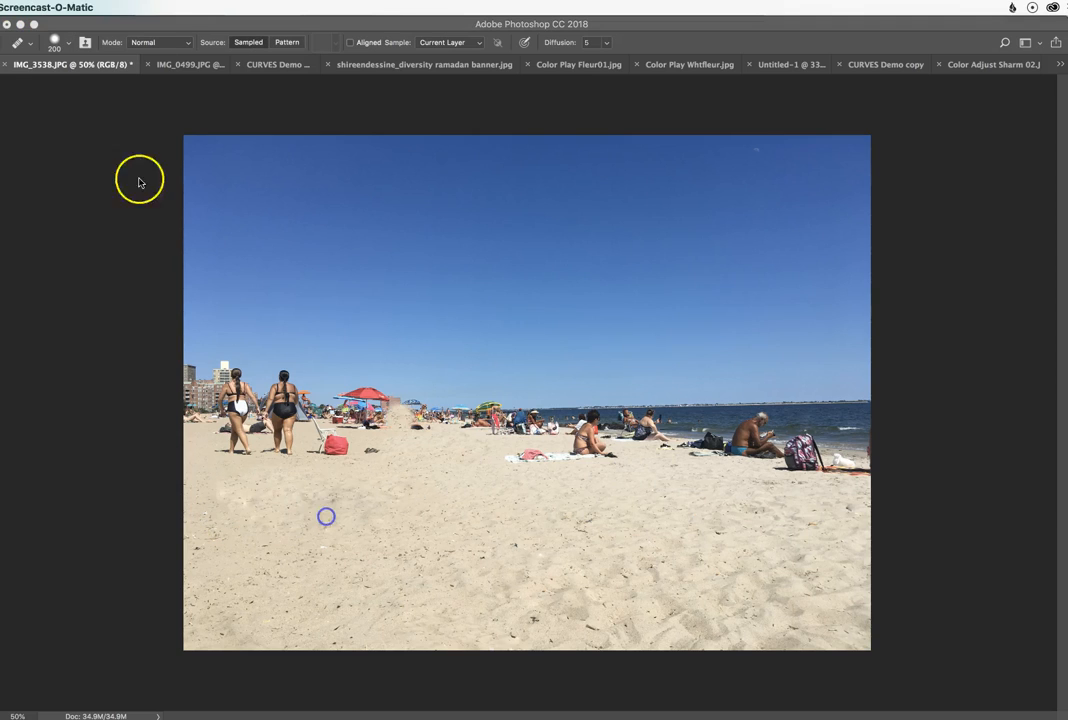
# Activate the Clone Stamp tool for the beach photo
pyautogui.click(138, 135)
pyautogui.click(24, 217)
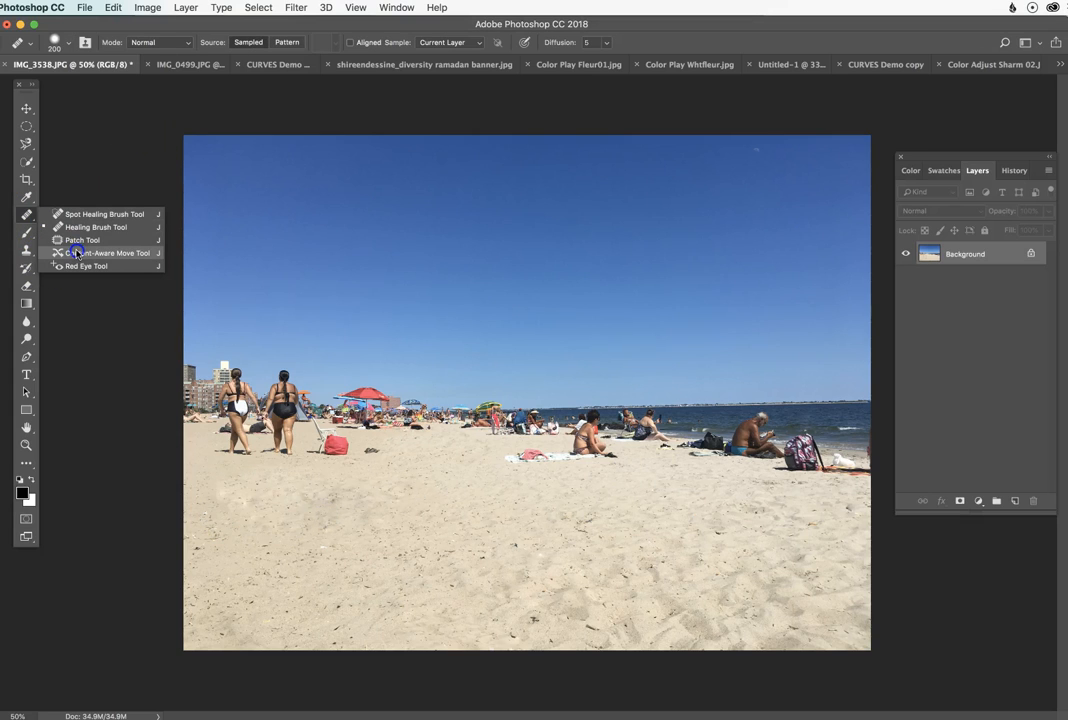
pyautogui.click(24, 214)
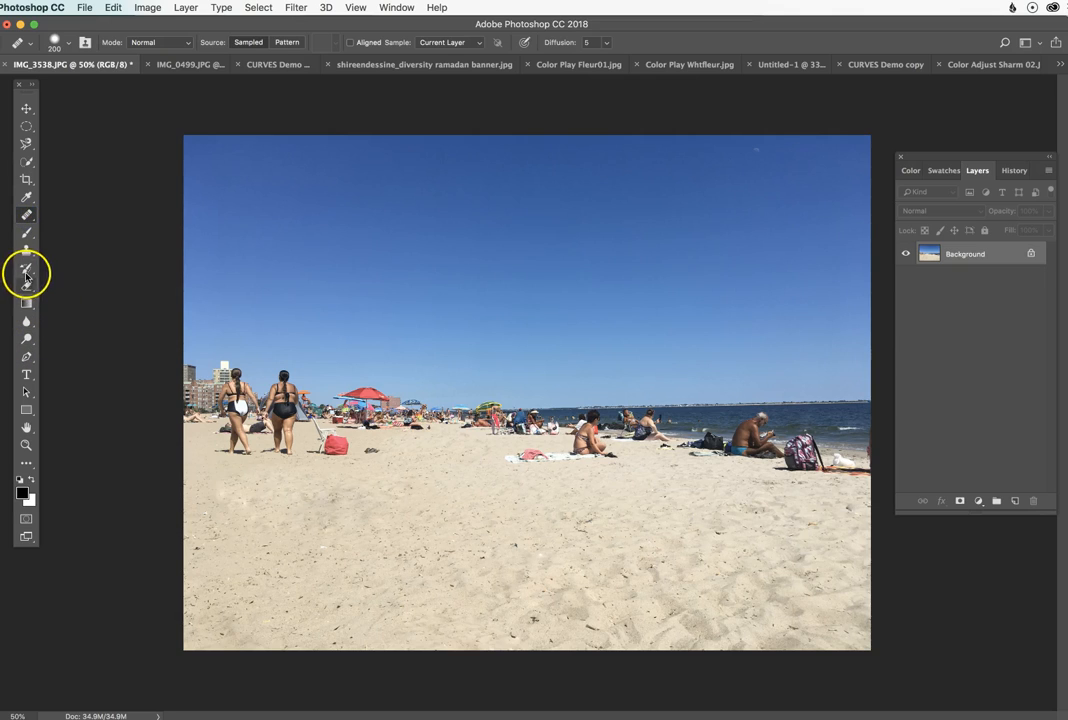
pyautogui.click(26, 250)
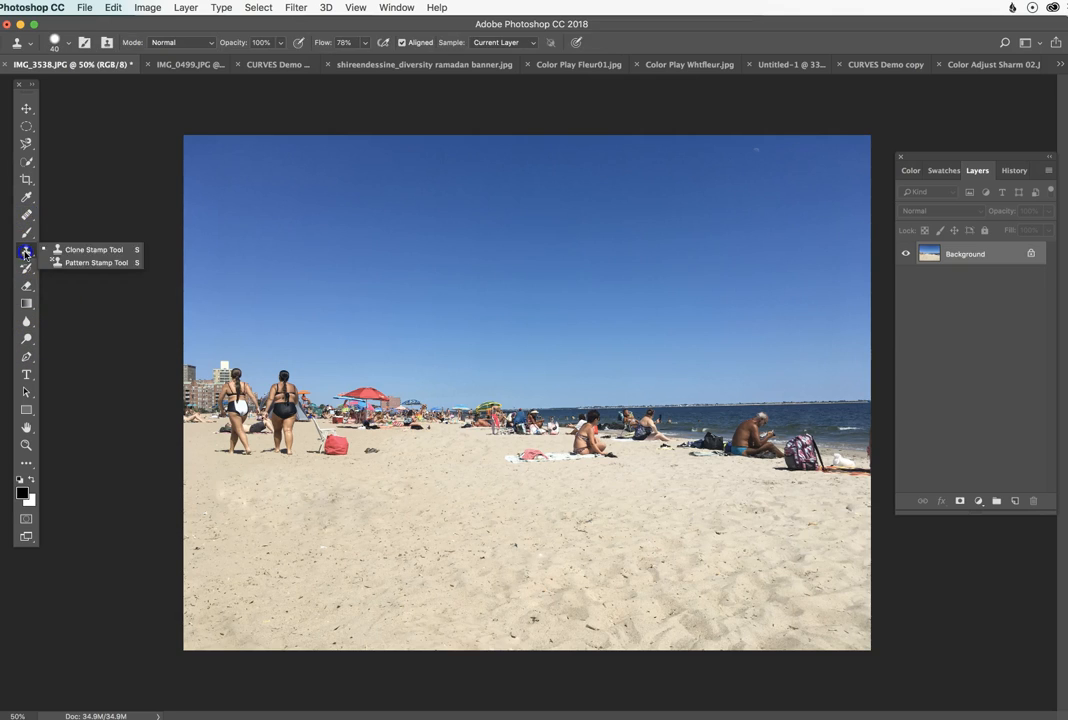
pyautogui.click(92, 251)
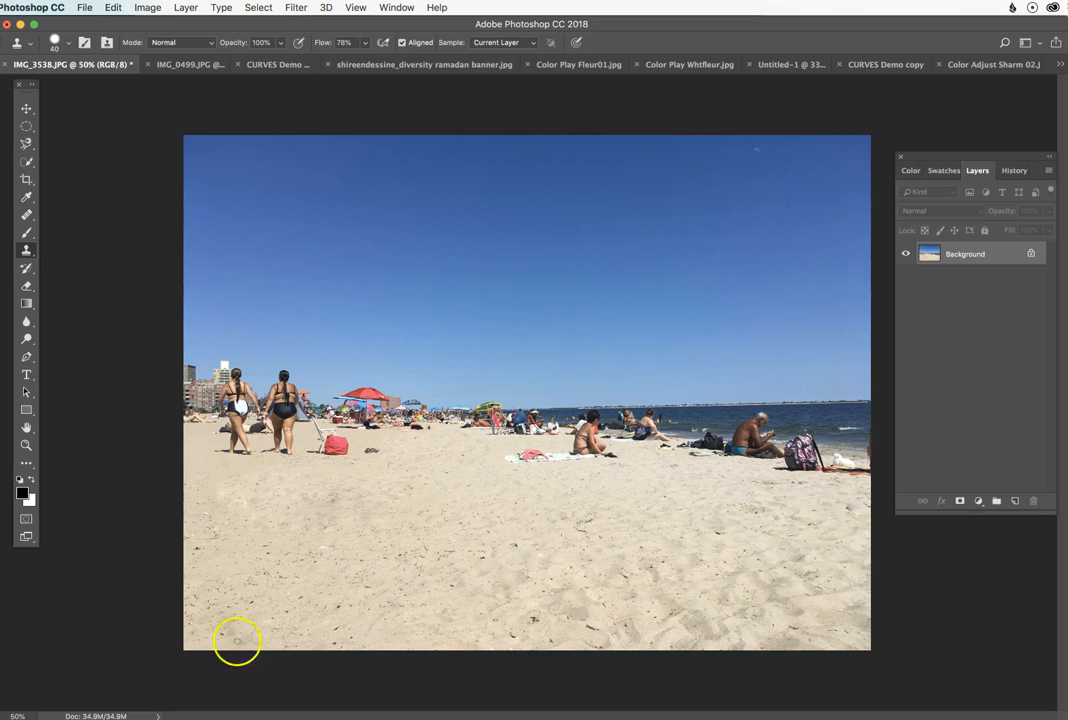